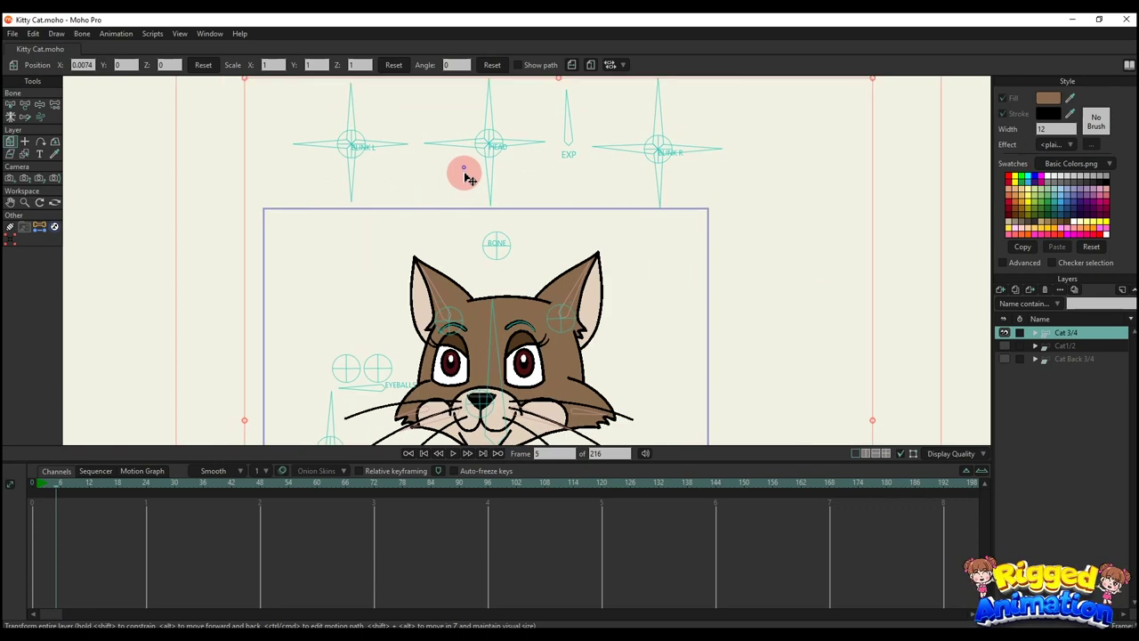
# Rotate the HEAD control bones at frame 5 to try turning the cat's head.
pyautogui.click(476, 122)
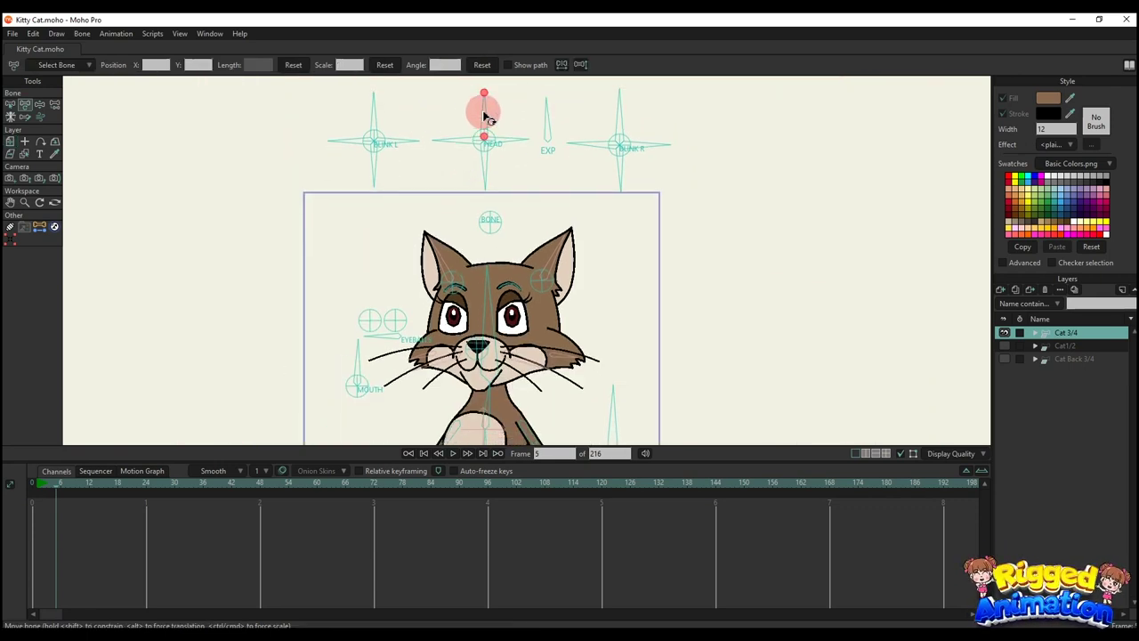
pyautogui.moveTo(487, 117); pyautogui.dragTo(438, 118)
pyautogui.moveTo(496, 178); pyautogui.dragTo(457, 182)
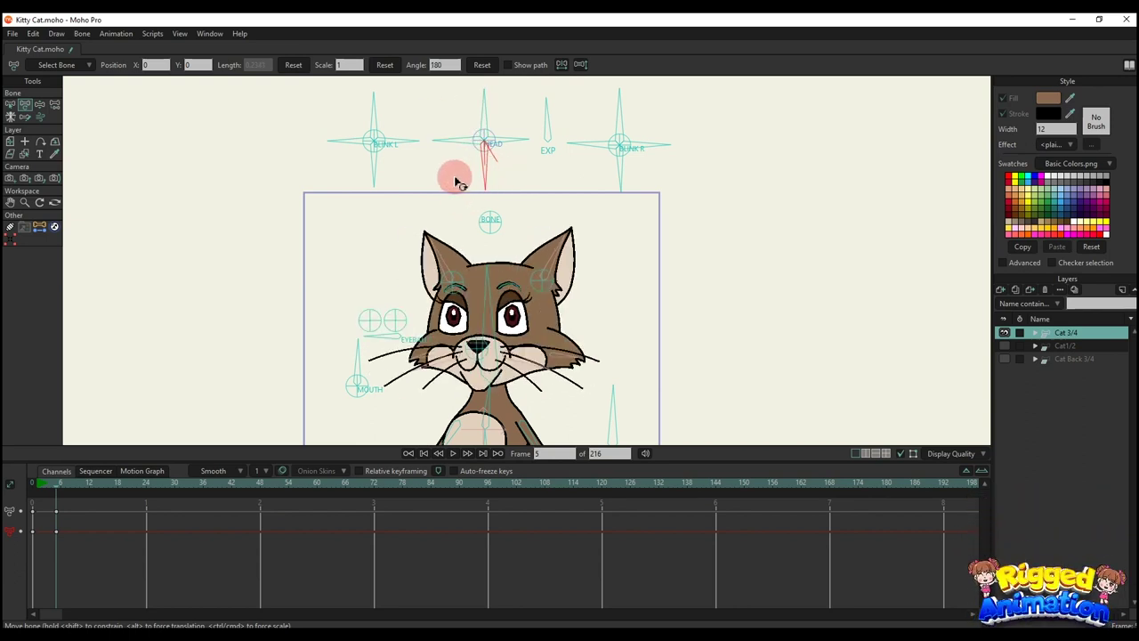
# Rotate the EXP bone through several angles from frame 6, with playback running, to try the dollar-sign, spiral and other eye expressions.
pyautogui.moveTo(506, 143)
pyautogui.mouseDown()
pyautogui.moveTo(504, 110)
pyautogui.moveTo(510, 158)
pyautogui.mouseUp()
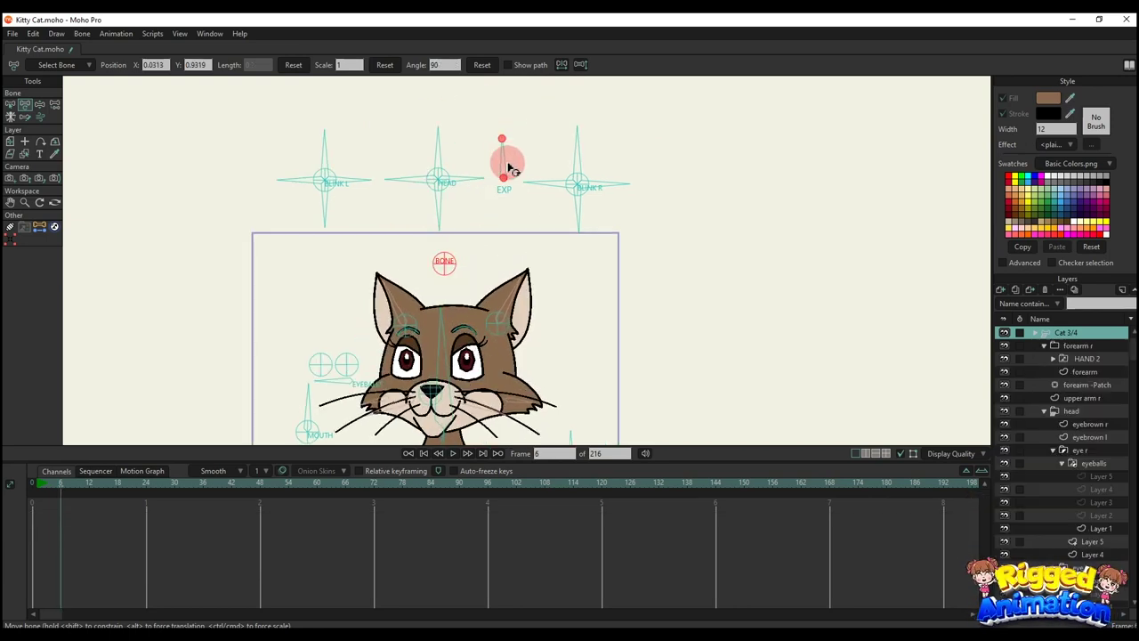
pyautogui.moveTo(511, 163); pyautogui.dragTo(508, 153)
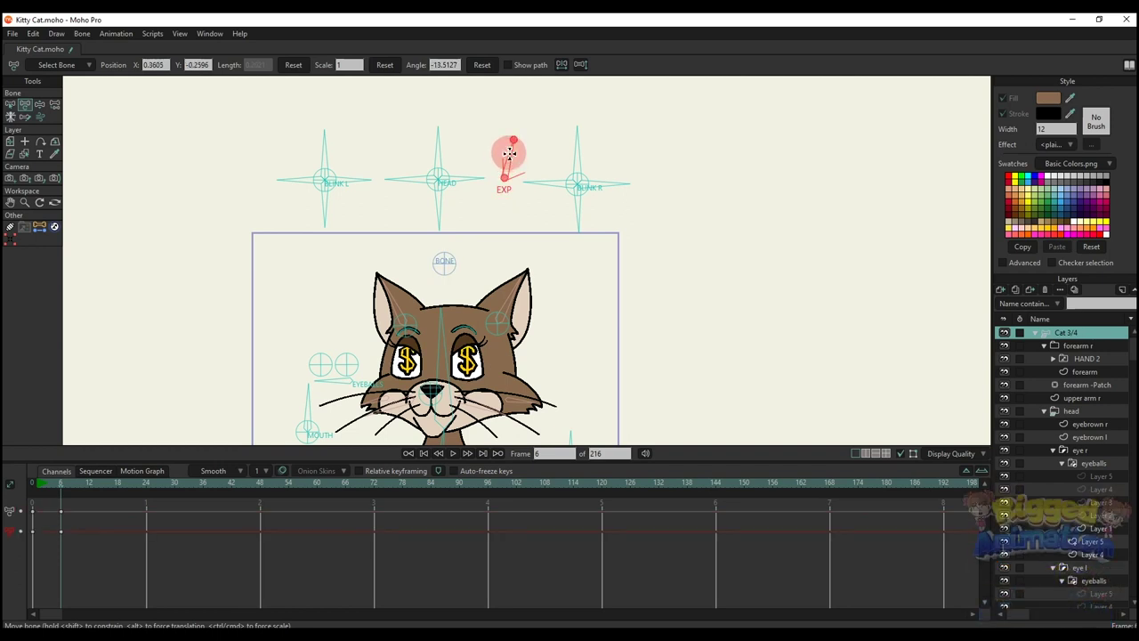
pyautogui.press('space')
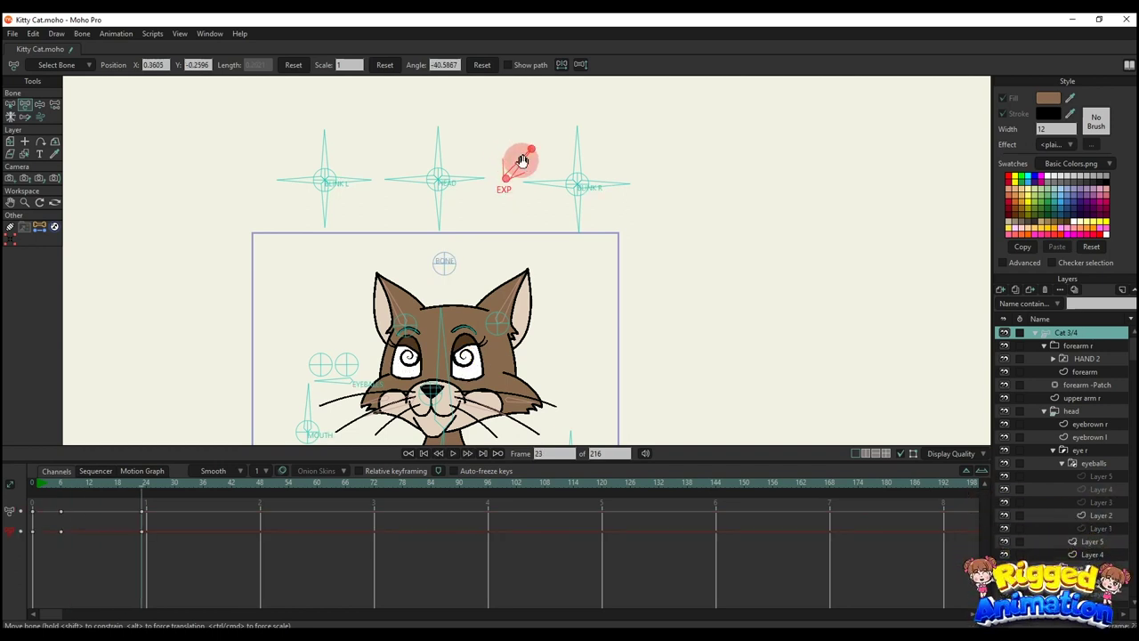
pyautogui.moveTo(531, 172); pyautogui.dragTo(539, 207)
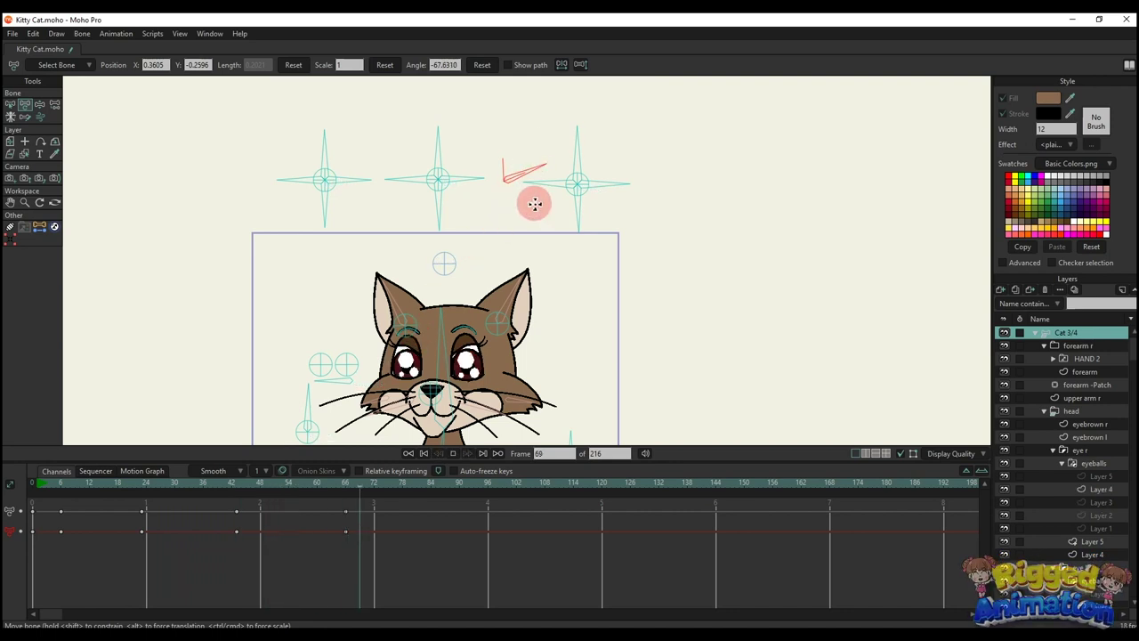
# Rotate the BLINK R control bones at frame 4 to try different eyelid and eyebrow poses, and clear the keyframes.
pyautogui.click(51, 485)
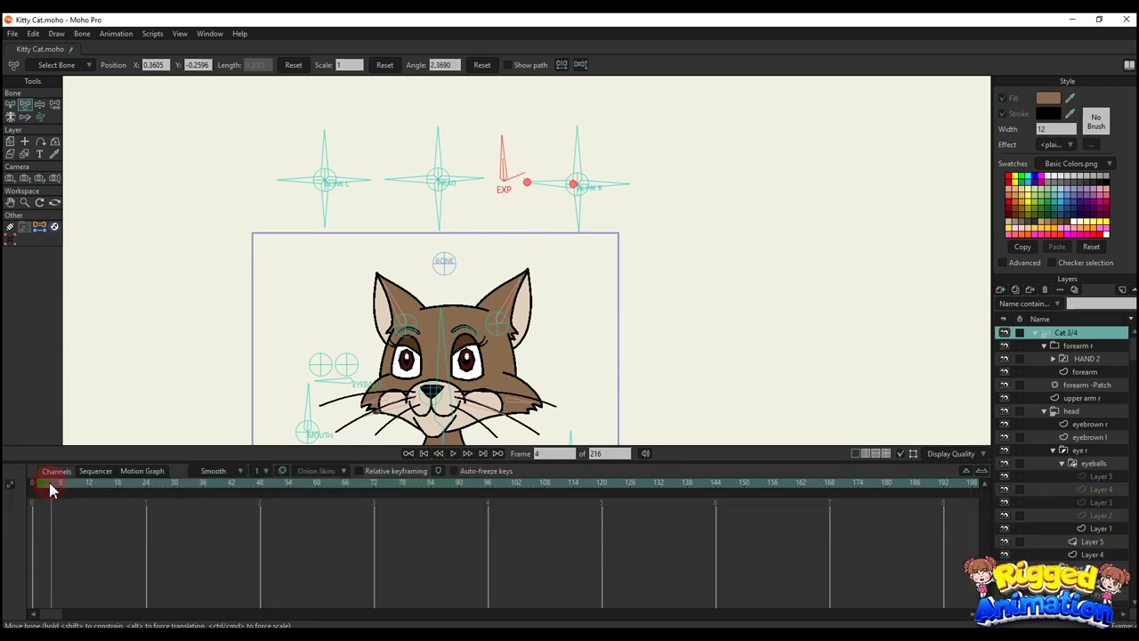
pyautogui.moveTo(610, 121); pyautogui.dragTo(535, 178)
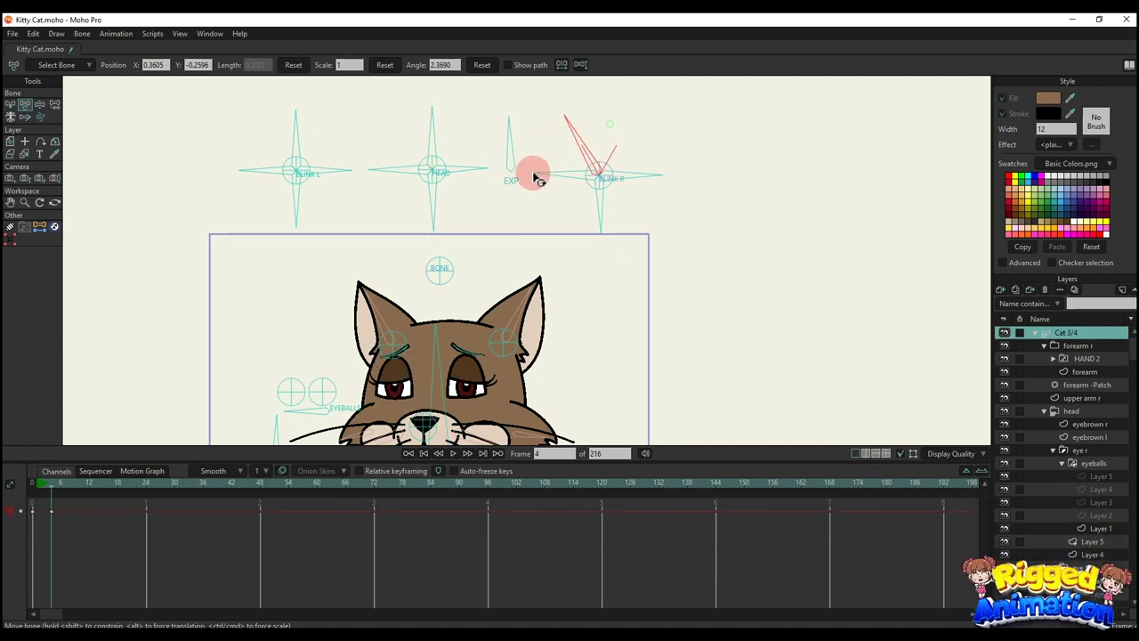
pyautogui.moveTo(600, 141); pyautogui.dragTo(619, 142)
pyautogui.moveTo(509, 118); pyautogui.dragTo(568, 221)
pyautogui.click(487, 65)
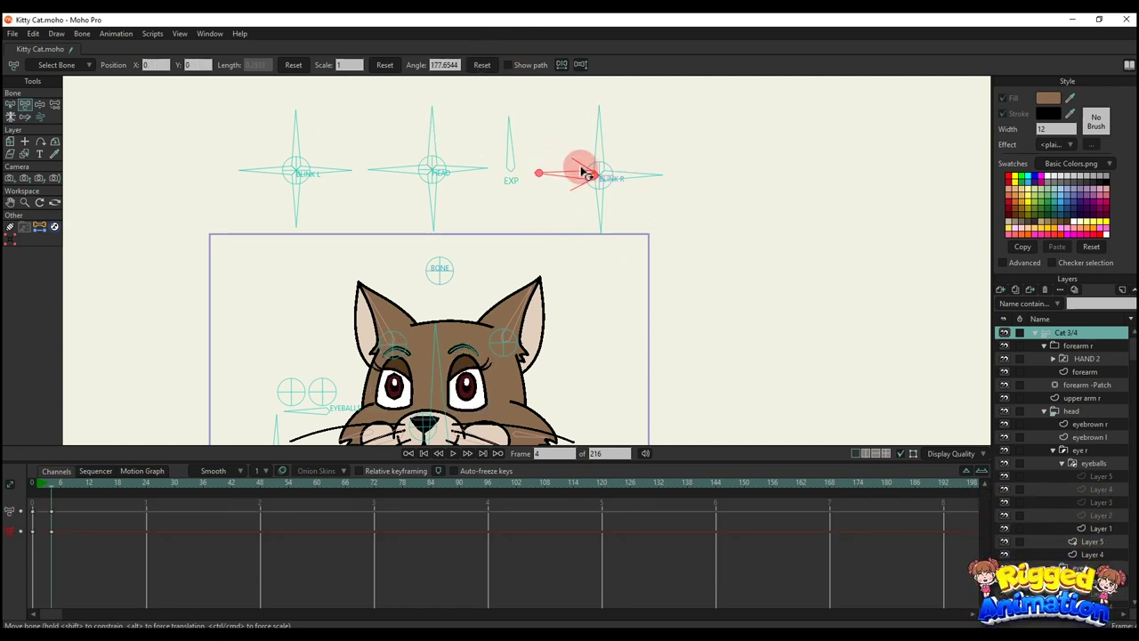
pyautogui.moveTo(579, 168); pyautogui.dragTo(643, 199)
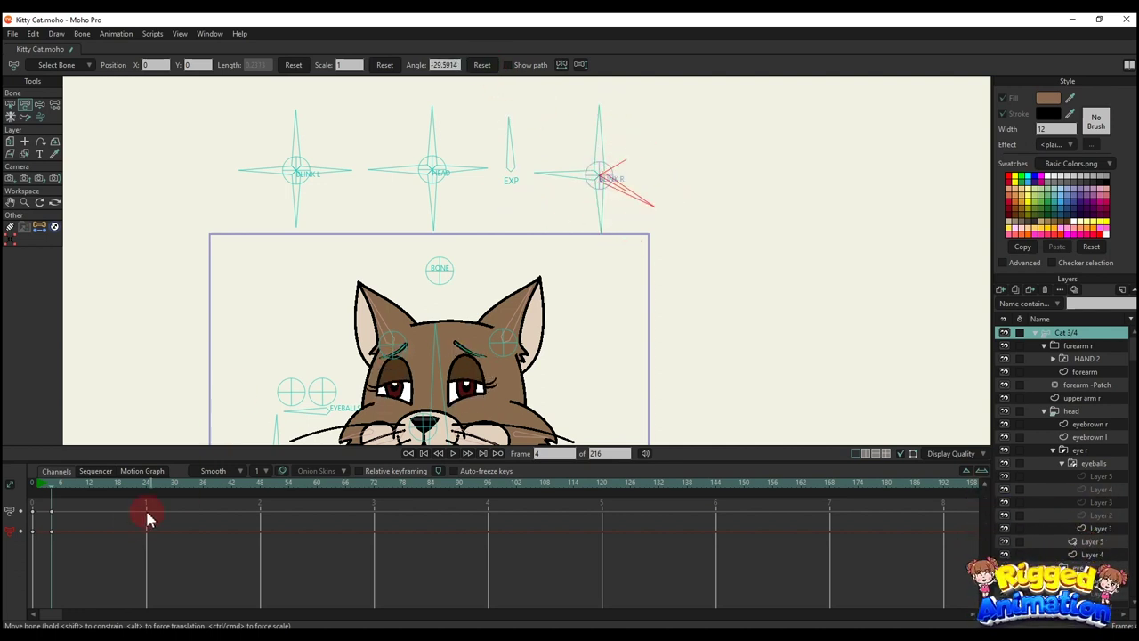
pyautogui.moveTo(149, 546); pyautogui.dragTo(4, 405)
# Rotate the BLINK L control bones at frame 4 to try closed-eye and angry brow poses, resetting the bone angle between tries.
pyautogui.moveTo(295, 125); pyautogui.dragTo(495, 89)
pyautogui.click(482, 65)
pyautogui.moveTo(254, 178); pyautogui.dragTo(289, 267)
pyautogui.click(481, 65)
pyautogui.moveTo(298, 192); pyautogui.dragTo(378, 202)
pyautogui.click(481, 65)
pyautogui.scroll(-2, 419, 226)
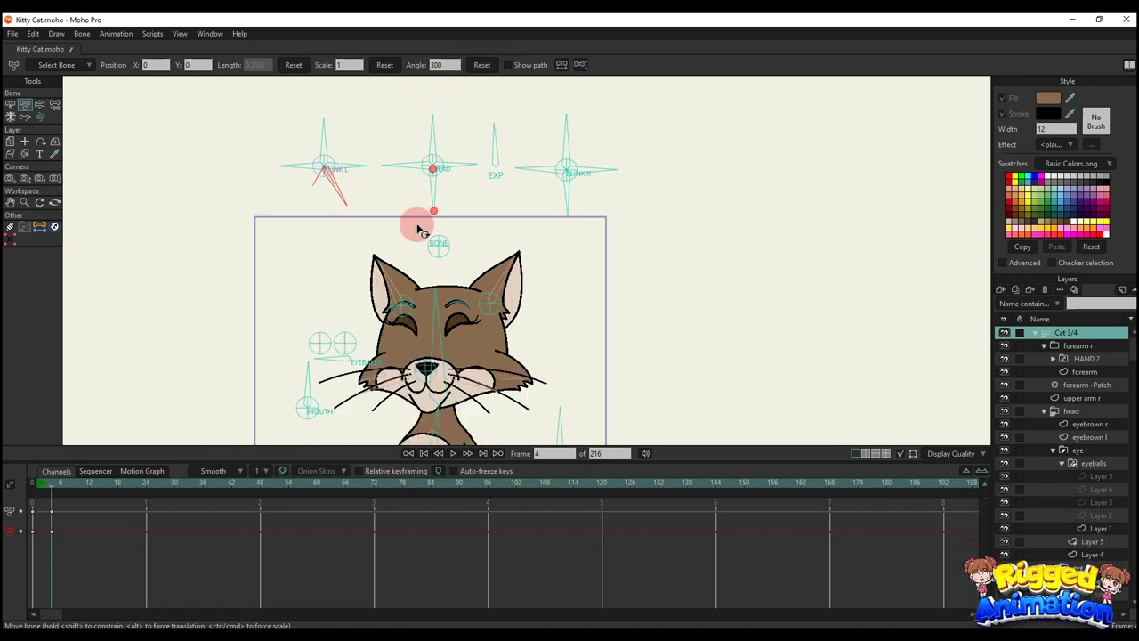
pyautogui.click(312, 145)
pyautogui.click(481, 65)
pyautogui.moveTo(334, 169); pyautogui.dragTo(325, 206)
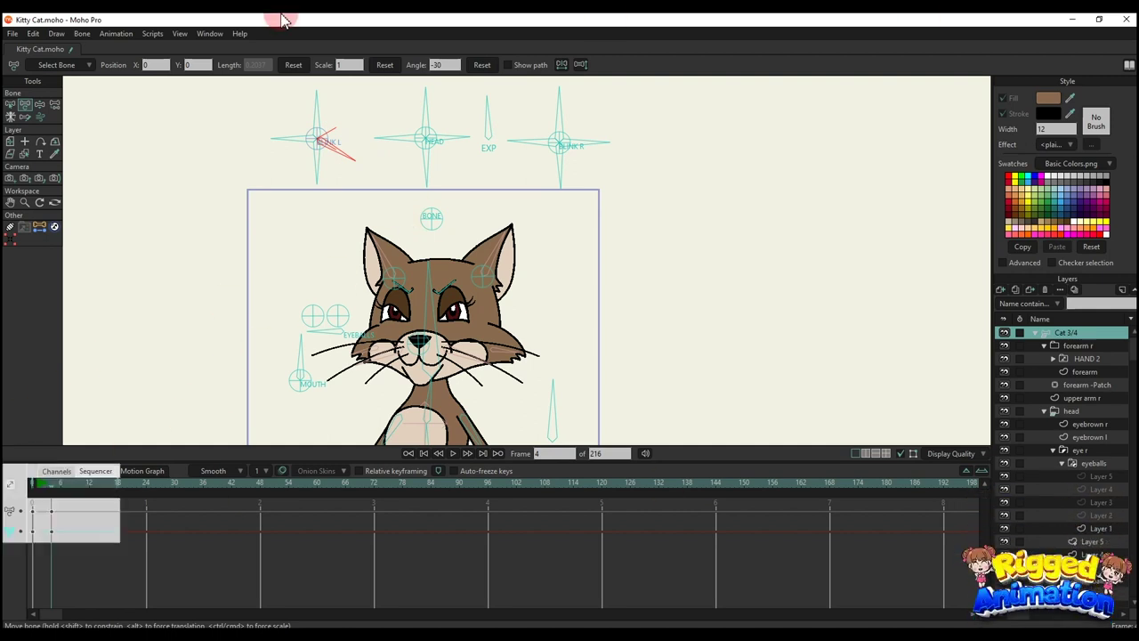
pyautogui.hotkey('ctrl', 'z')
# Move the circular eyeball control beside the head to try shifting the cat's gaze, and clear the keyframes.
pyautogui.scroll(-2, 391, 245)
pyautogui.scroll(2, 391, 240)
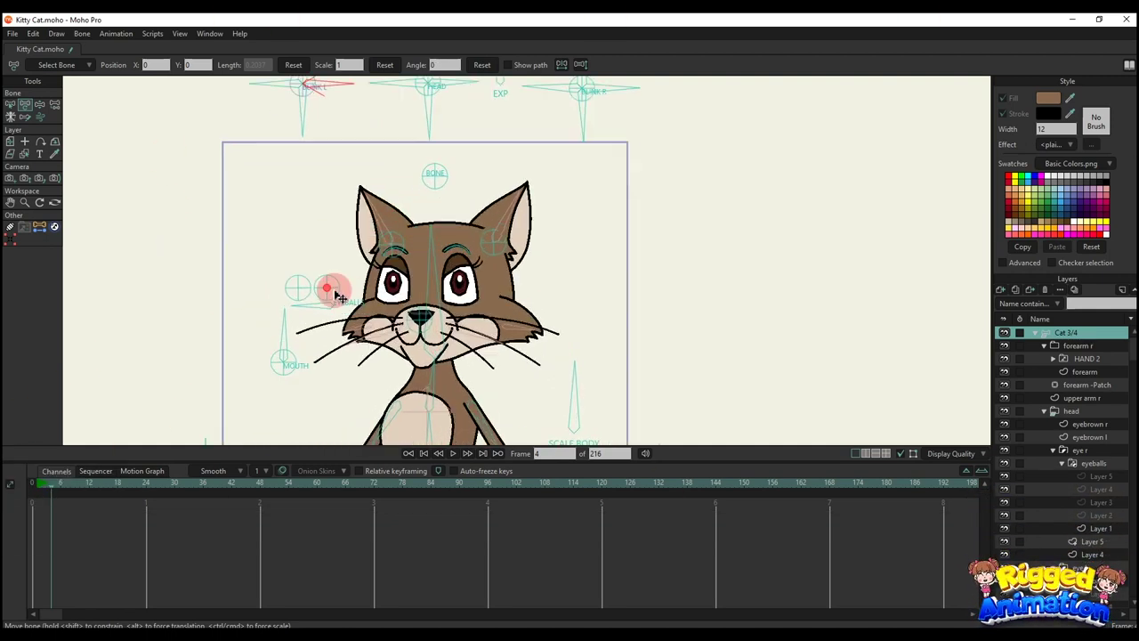
pyautogui.moveTo(333, 310); pyautogui.dragTo(265, 293)
pyautogui.scroll(-1, 289, 307)
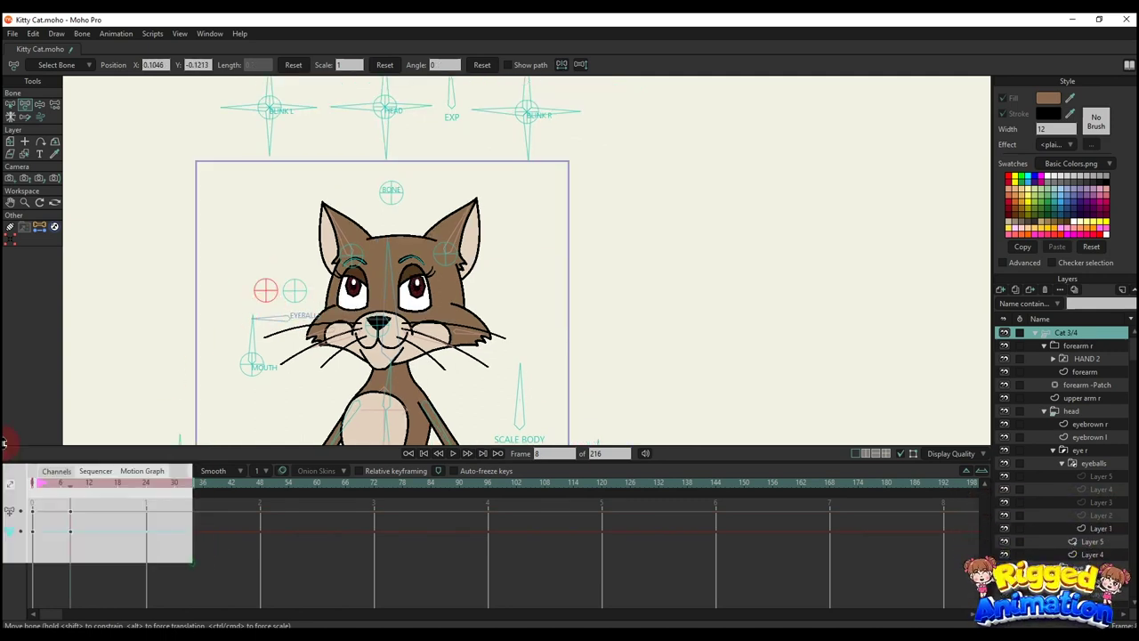
pyautogui.click(222, 369)
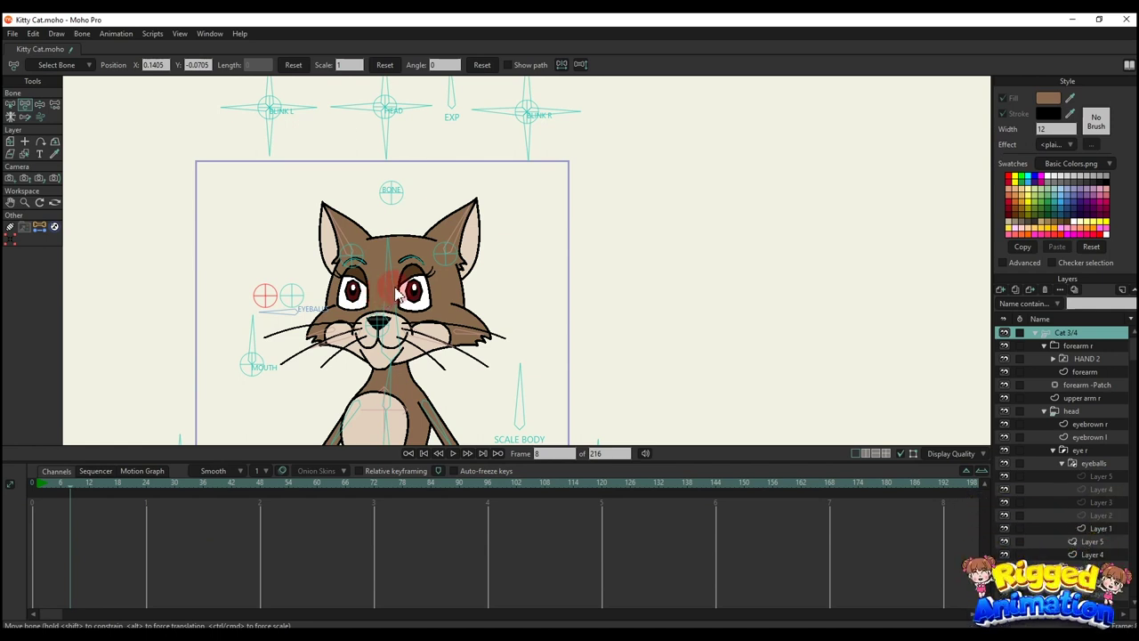
# Try posing the cat with its torso bone at frame 8, and delete the resulting keyframes.
pyautogui.moveTo(408, 295)
pyautogui.mouseDown()
pyautogui.moveTo(378, 295)
pyautogui.moveTo(425, 287)
pyautogui.moveTo(374, 299)
pyautogui.moveTo(398, 305)
pyautogui.mouseUp()
pyautogui.scroll(-2, 398, 304)
pyautogui.moveTo(383, 253); pyautogui.dragTo(470, 326)
pyautogui.moveTo(80, 567); pyautogui.dragTo(7, 445)
pyautogui.press('Delete')
# Rotate the MOUTH control bone at frame 8 to try different mouth shapes, and clear the keyframes.
pyautogui.scroll(1, 280, 261)
pyautogui.scroll(1, 294, 230)
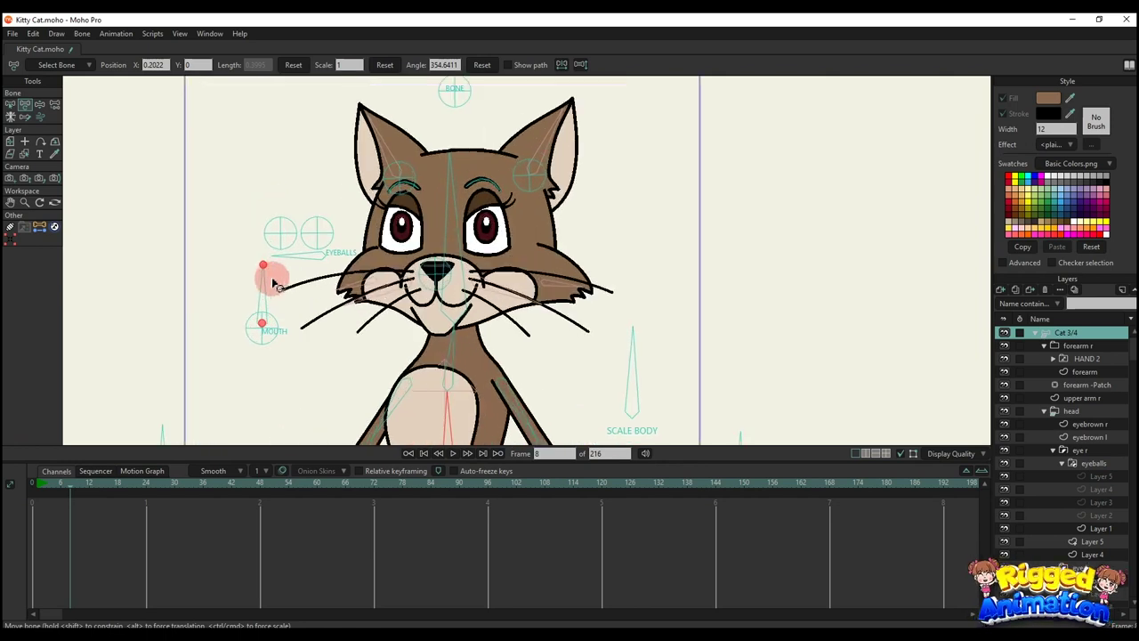
pyautogui.moveTo(267, 283)
pyautogui.mouseDown()
pyautogui.moveTo(236, 294)
pyautogui.moveTo(228, 329)
pyautogui.moveTo(229, 305)
pyautogui.moveTo(262, 271)
pyautogui.mouseUp()
pyautogui.moveTo(134, 552); pyautogui.dragTo(4, 426)
# Rotate the SCALE BODY control bone at frame 8 to try changing the cat's proportions, and clear the keyframes.
pyautogui.click(416, 320)
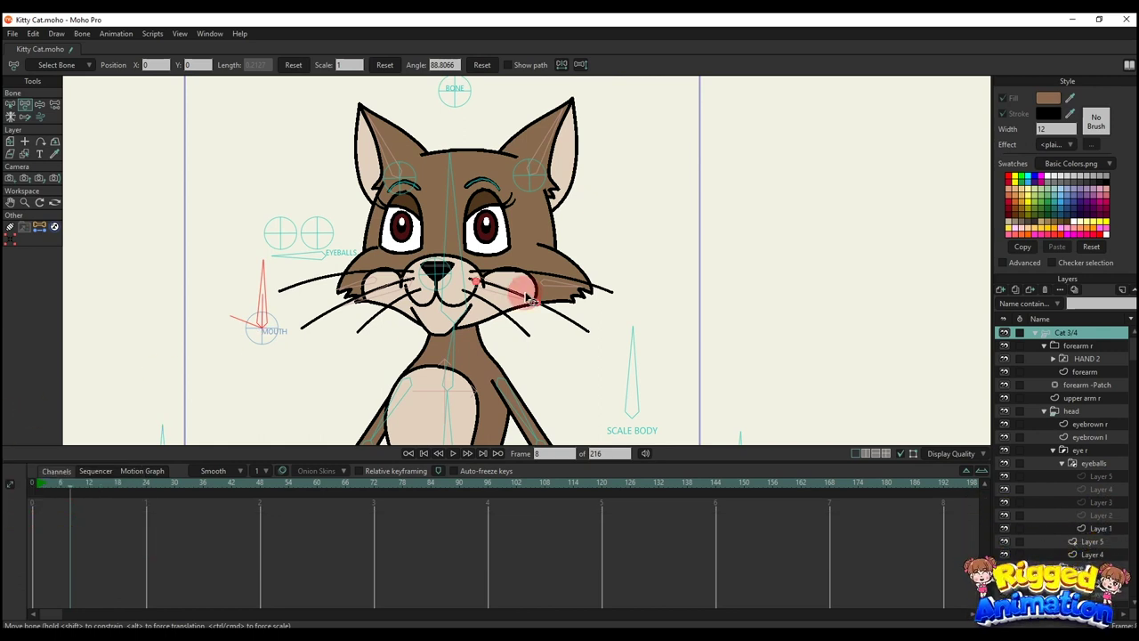
pyautogui.scroll(-3, 484, 256)
pyautogui.click(530, 250)
pyautogui.click(347, 294)
pyautogui.moveTo(347, 294); pyautogui.dragTo(679, 288)
pyautogui.click(163, 539)
pyautogui.click(154, 369)
pyautogui.scroll(3, 254, 330)
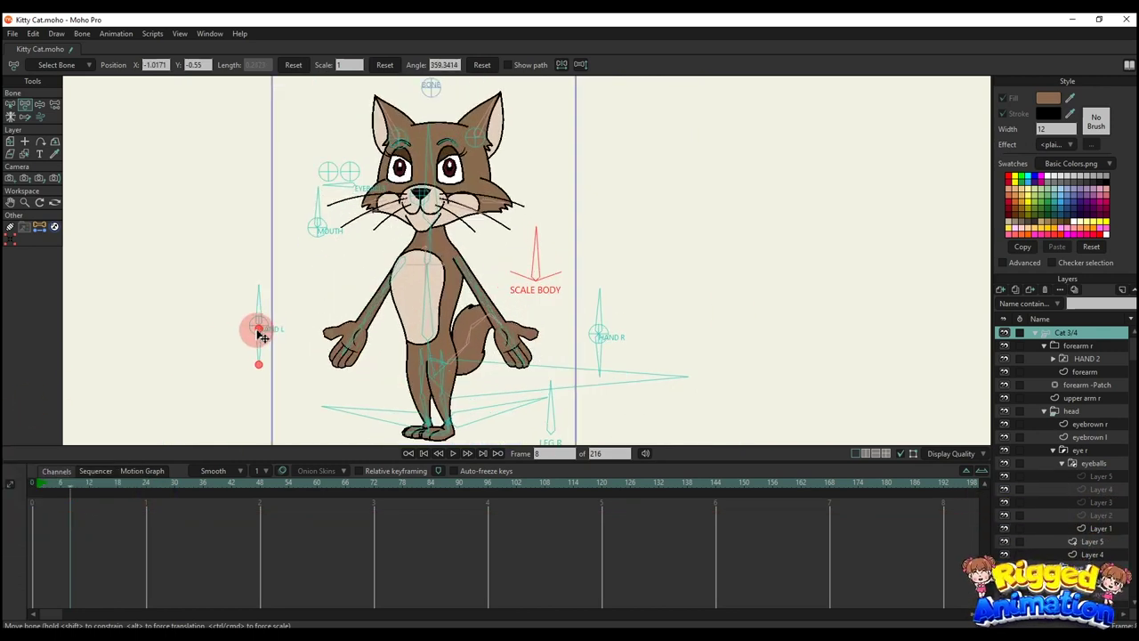
# Rotate the HAND L and HAND R control bones and a forearm at frame 8 to try different hand poses.
pyautogui.moveTo(259, 333); pyautogui.dragTo(346, 326)
pyautogui.moveTo(640, 268); pyautogui.dragTo(498, 300)
pyautogui.scroll(2, 681, 300)
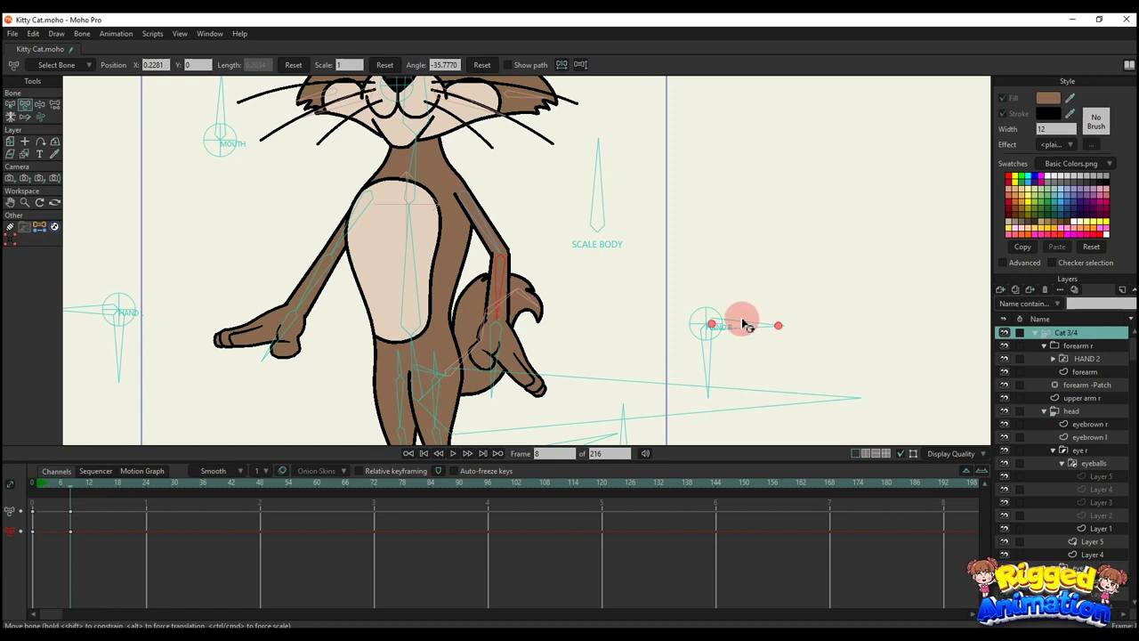
pyautogui.moveTo(742, 320); pyautogui.dragTo(249, 382)
pyautogui.click(97, 318)
pyautogui.scroll(-3, 264, 279)
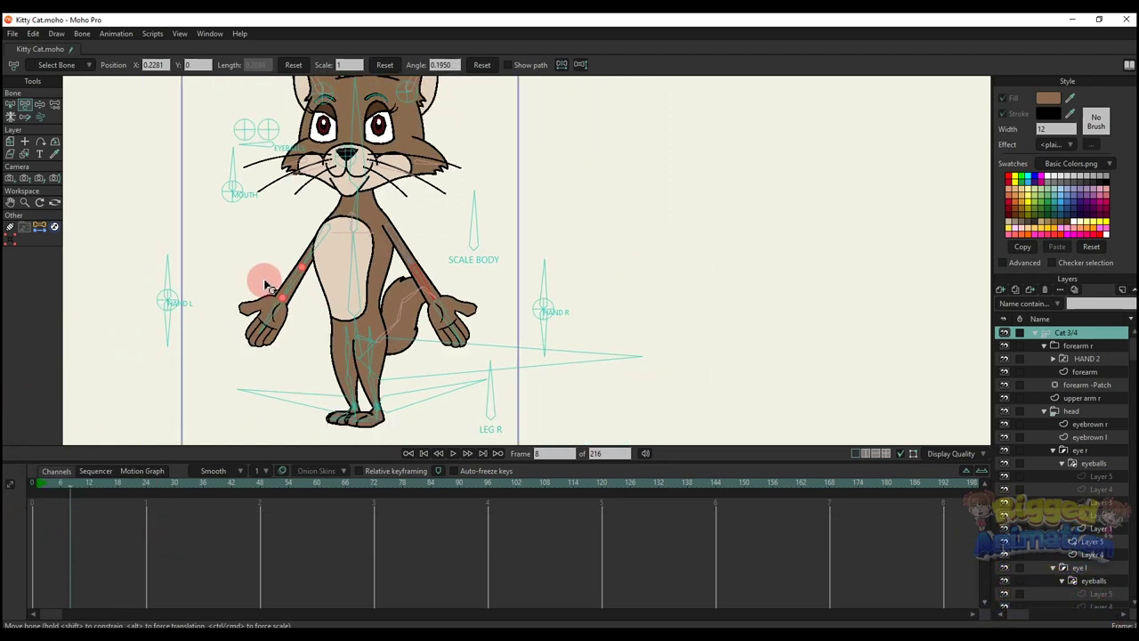
# Try swinging the cat's arms by their arm bones at frame 8, and undo the pose.
pyautogui.click(381, 276)
pyautogui.moveTo(381, 276); pyautogui.dragTo(310, 289)
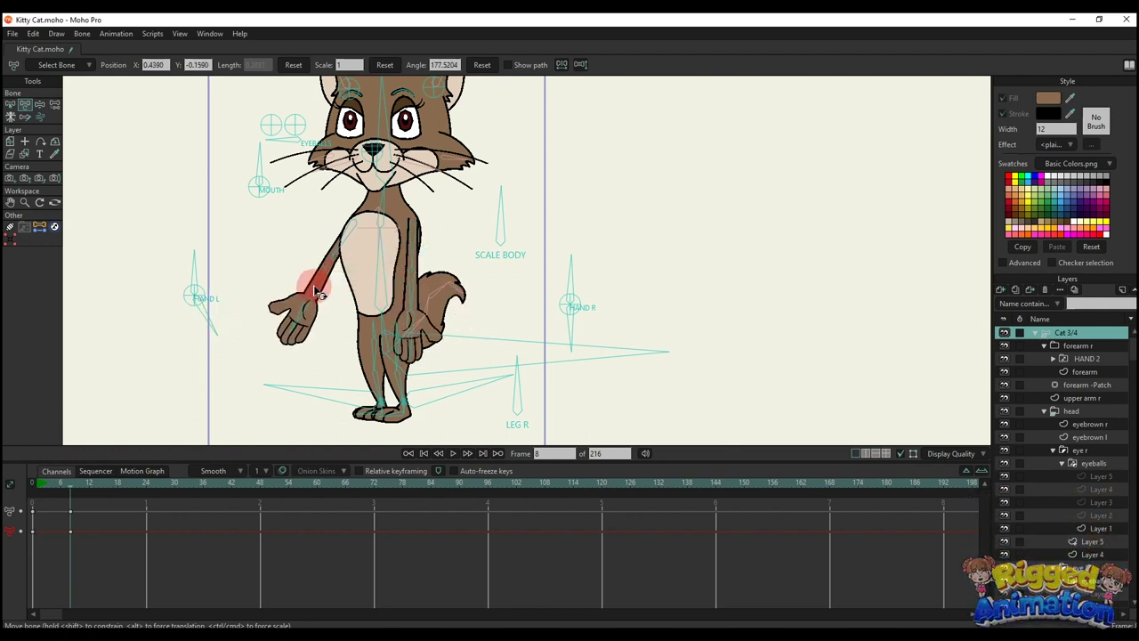
pyautogui.hotkey('ctrl', 'z')
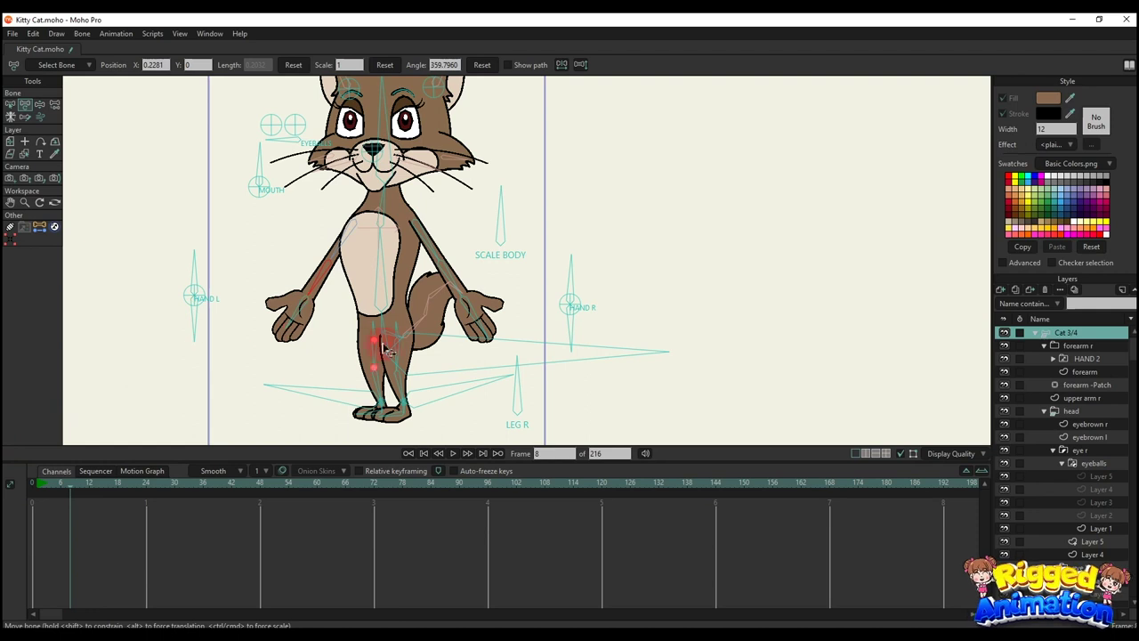
# Pose the cat's leg and rotate the LEG R control bone at frame 8 to try the feet directions, and clear the keyframes.
pyautogui.scroll(3, 454, 396)
pyautogui.moveTo(516, 338); pyautogui.dragTo(405, 409)
pyautogui.scroll(-3, 405, 409)
pyautogui.moveTo(458, 351); pyautogui.dragTo(427, 410)
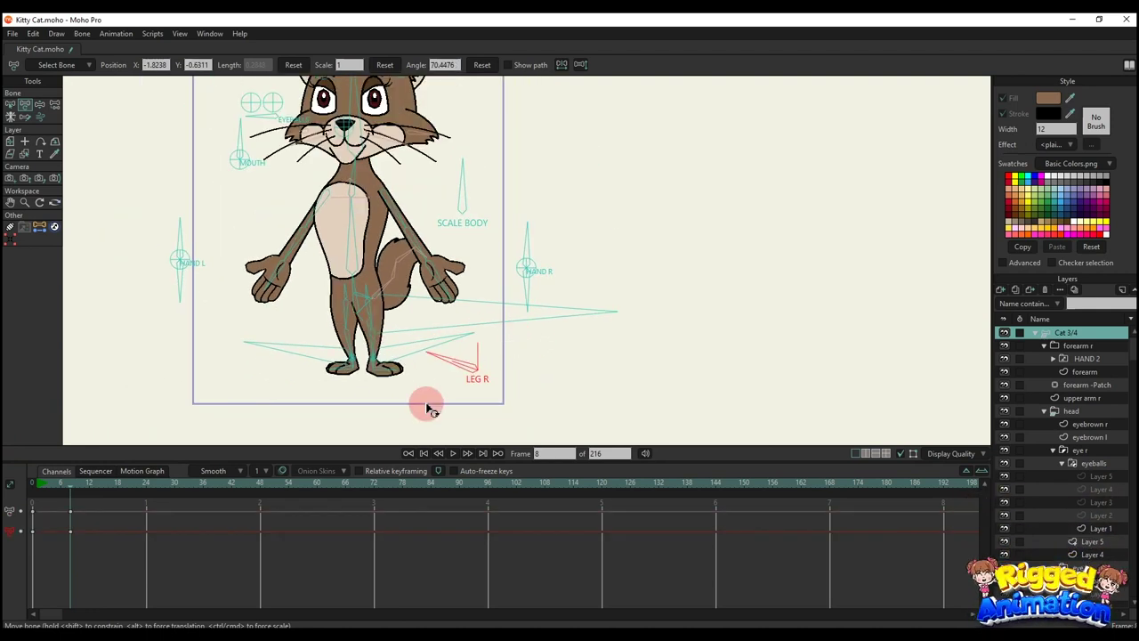
pyautogui.moveTo(454, 351); pyautogui.dragTo(562, 387)
pyautogui.moveTo(142, 480); pyautogui.dragTo(18, 556)
# Bring the whole cat into view and open the Actions window.
pyautogui.click(437, 338)
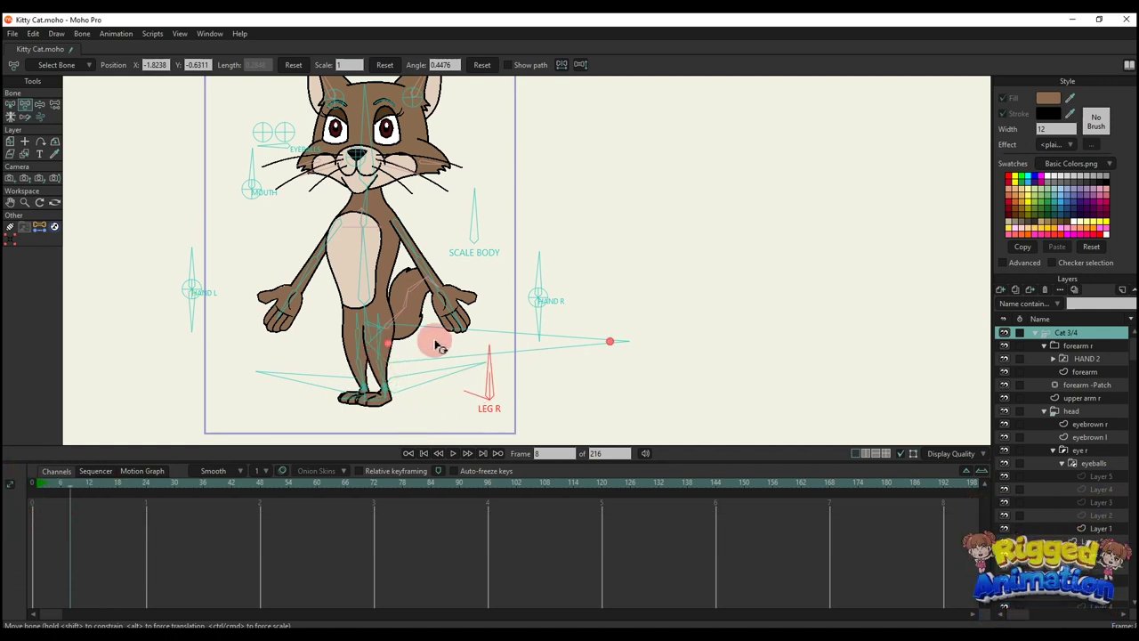
pyautogui.scroll(-2, 498, 330)
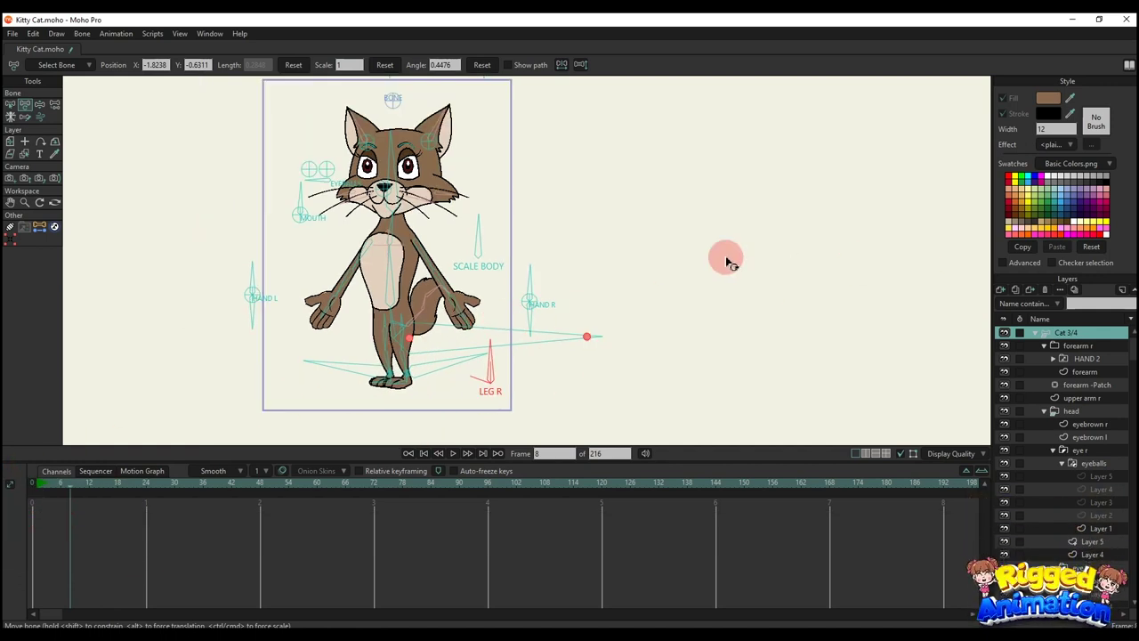
pyautogui.hotkey('ctrl', 'shift', 'k')
# Try moving the BONE control above the head to the far side of the cat at frame 8, and delete the keyframes.
pyautogui.click(405, 104)
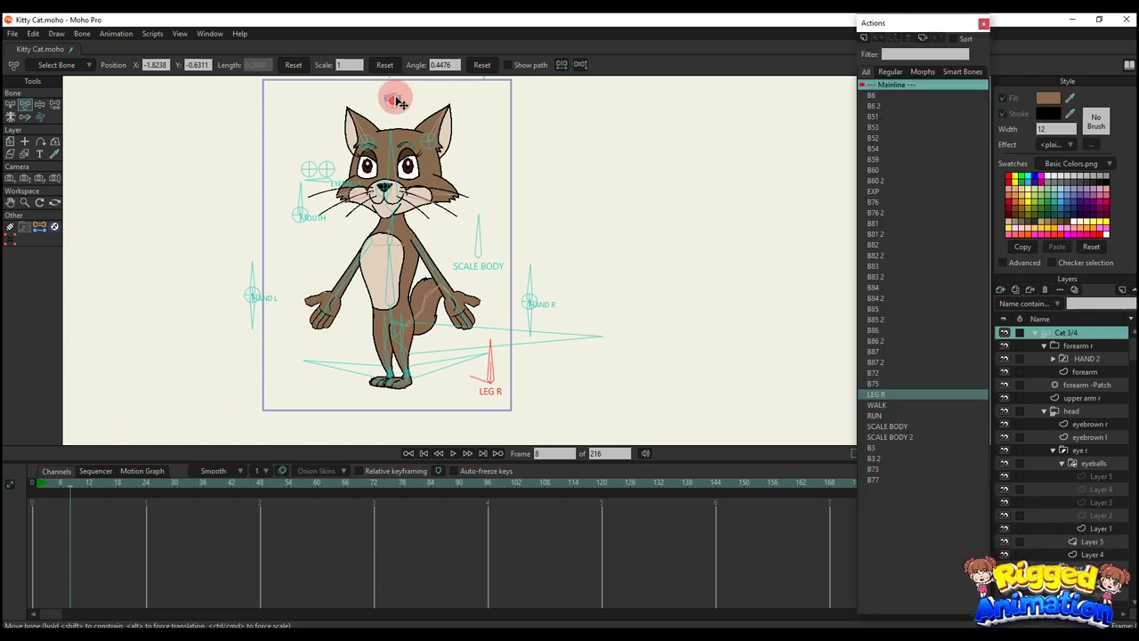
pyautogui.scroll(-2, 392, 105)
pyautogui.moveTo(371, 168); pyautogui.dragTo(568, 161)
pyautogui.click(680, 184)
pyautogui.click(115, 534)
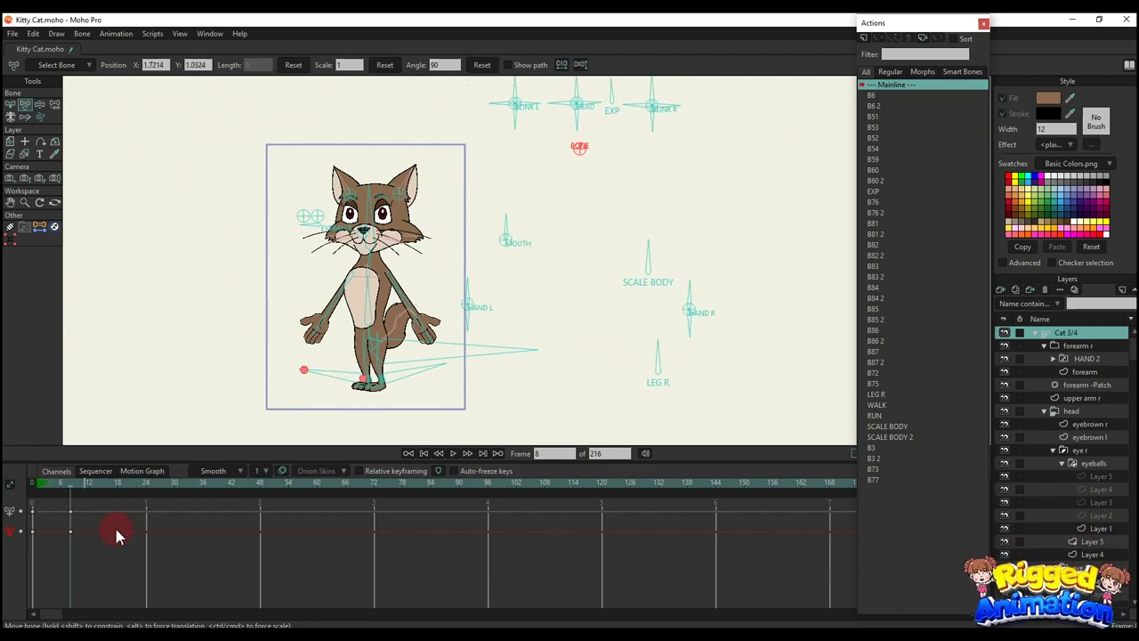
pyautogui.press('Delete')
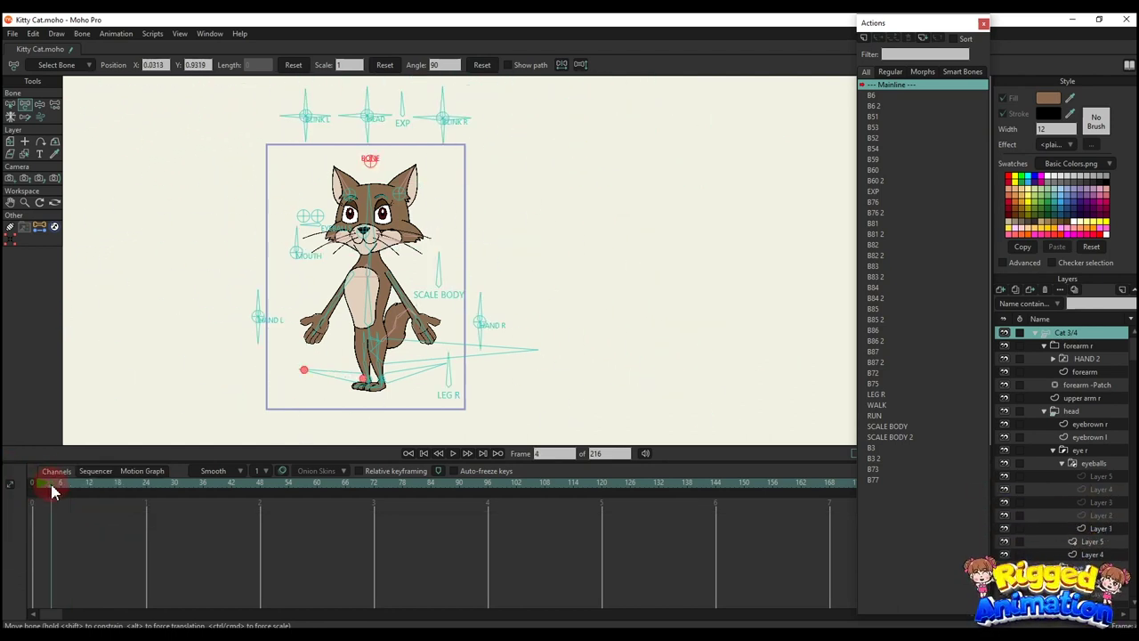
# Insert the WALK action into the mainline timeline at frame 4 and play the animation.
pyautogui.click(876, 405)
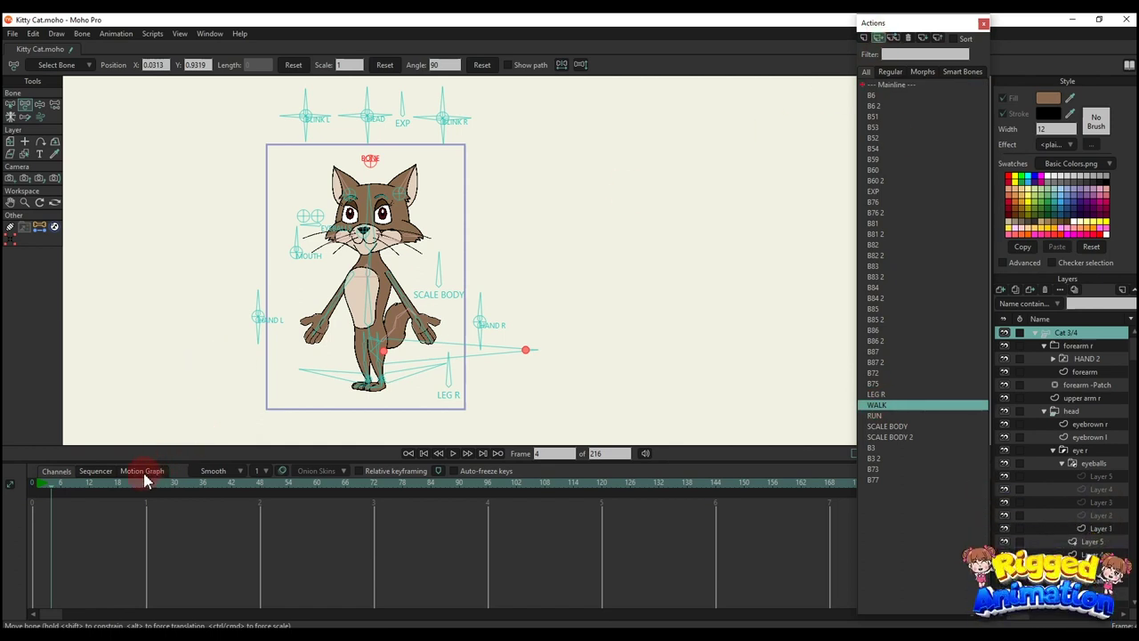
pyautogui.moveTo(141, 485); pyautogui.dragTo(138, 500)
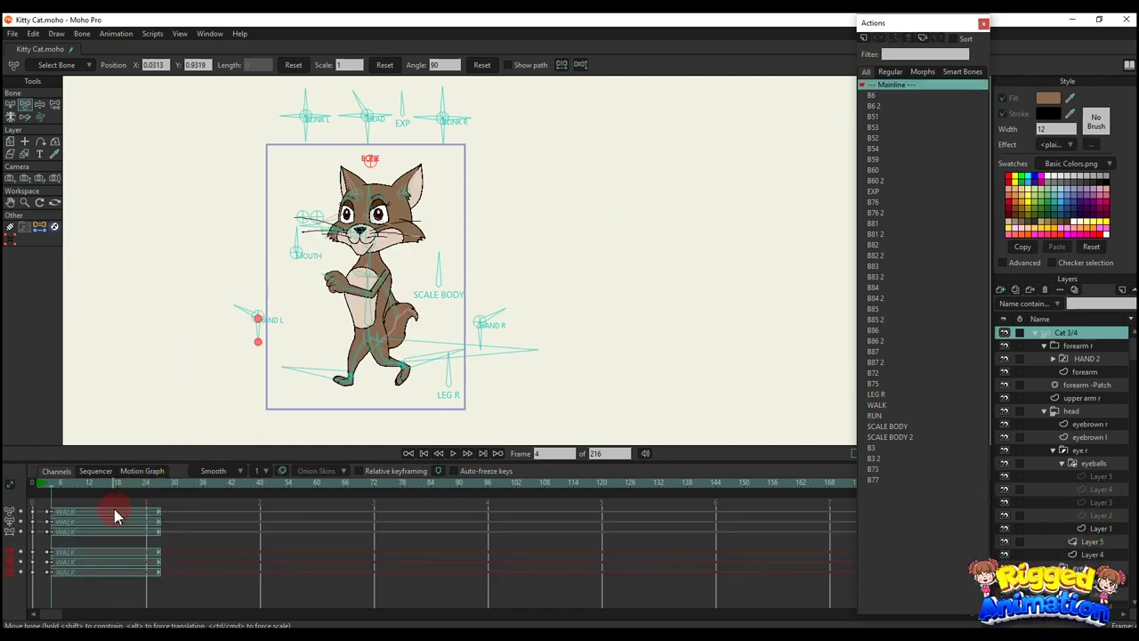
pyautogui.press('space')
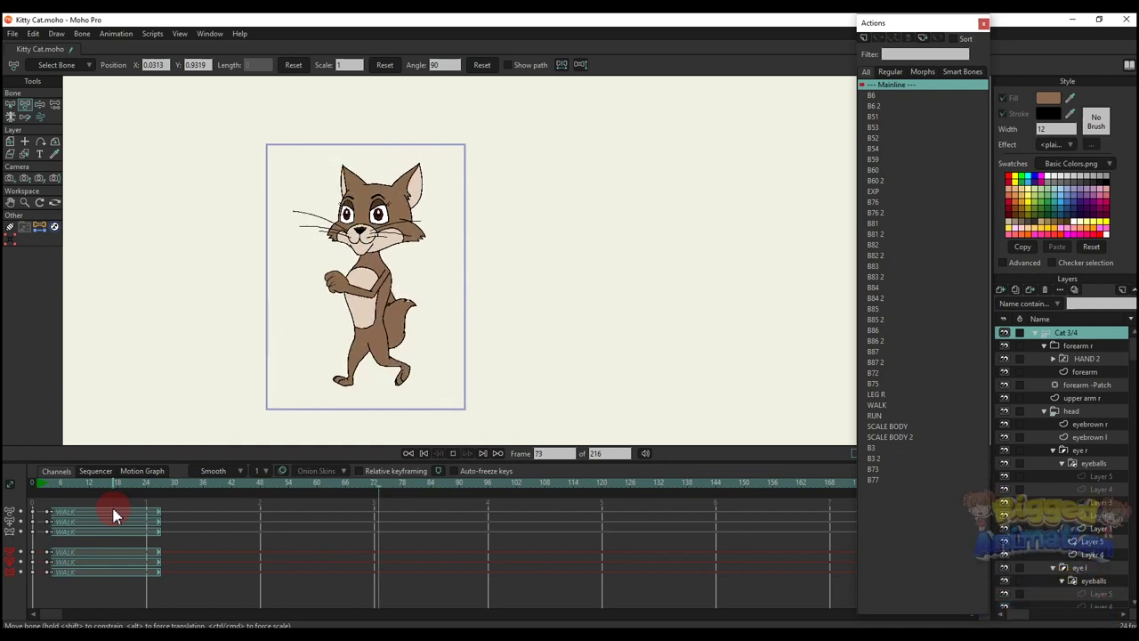
pyautogui.press('space')
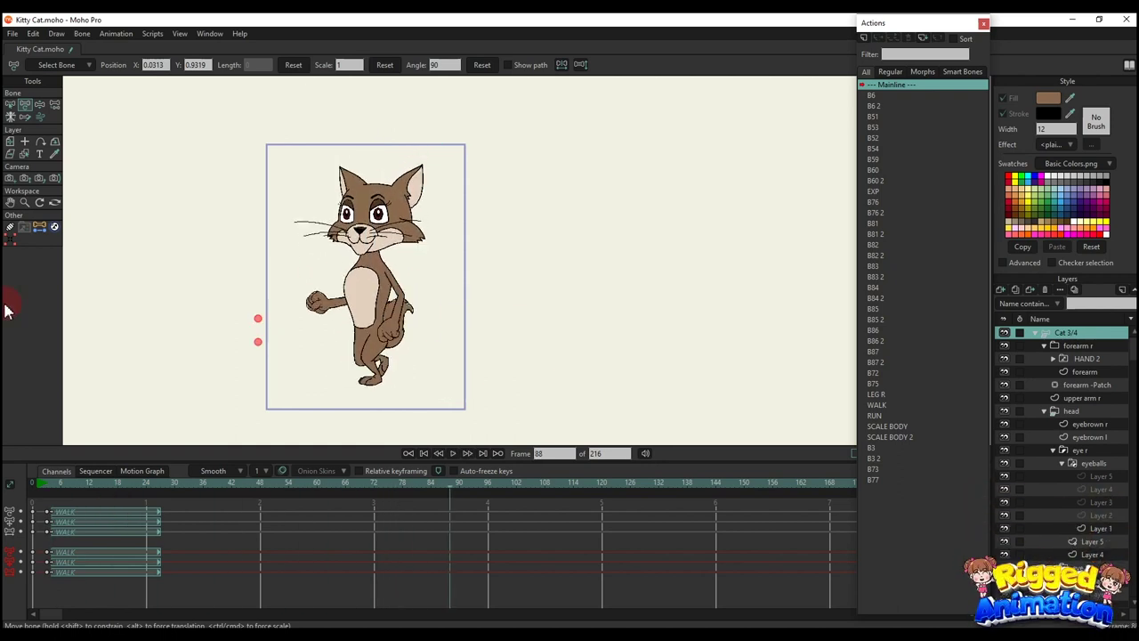
# Insert the RUN action into the mainline timeline at frame 88.
pyautogui.click(876, 416)
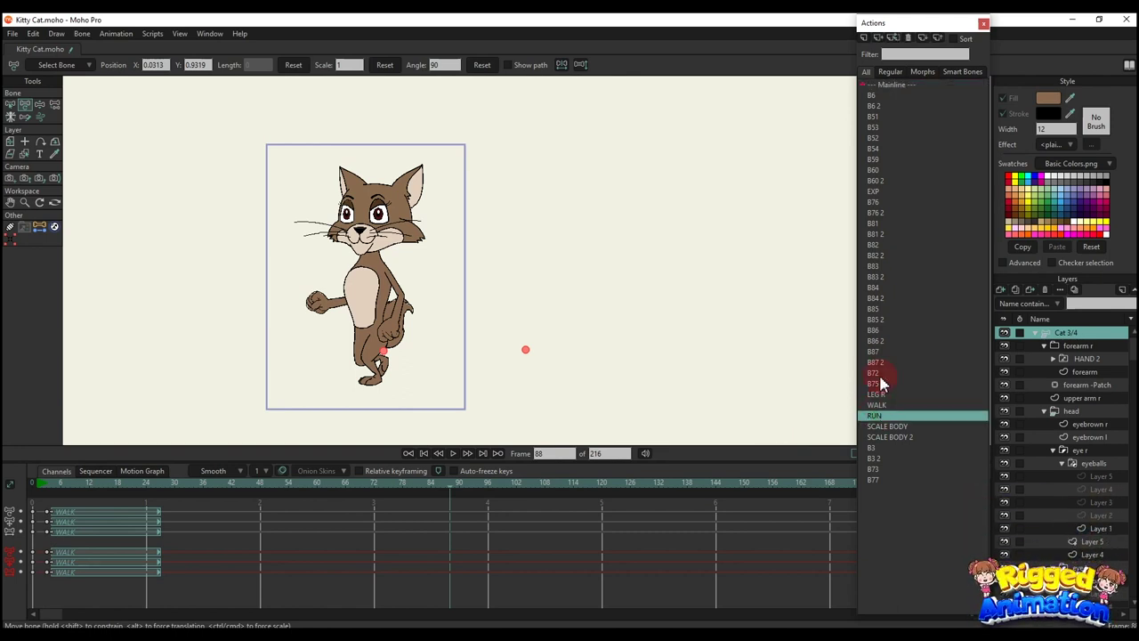
pyautogui.click(879, 40)
pyautogui.click(557, 456)
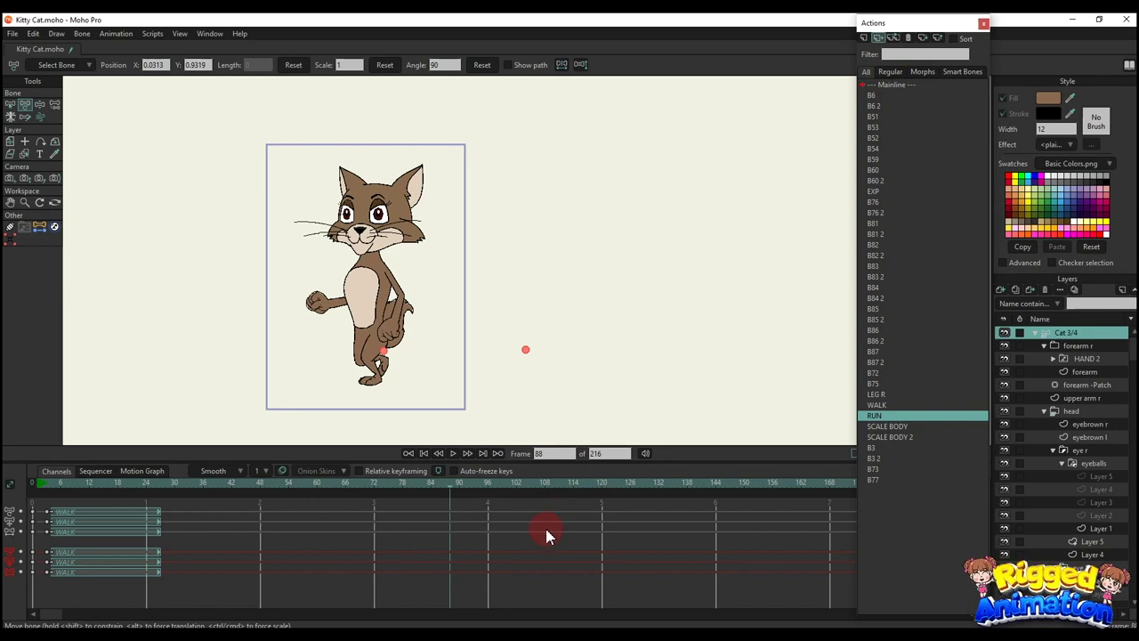
pyautogui.moveTo(544, 525); pyautogui.dragTo(536, 554)
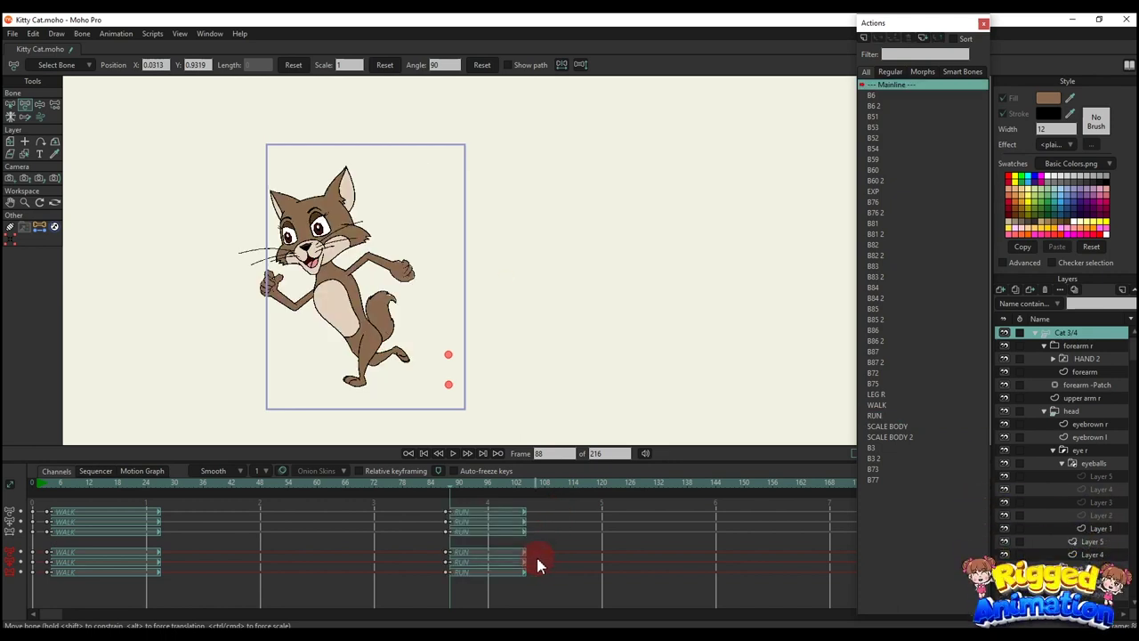
# Play the timeline through the inserted RUN action and stop the playback.
pyautogui.click(458, 491)
pyautogui.press('space')
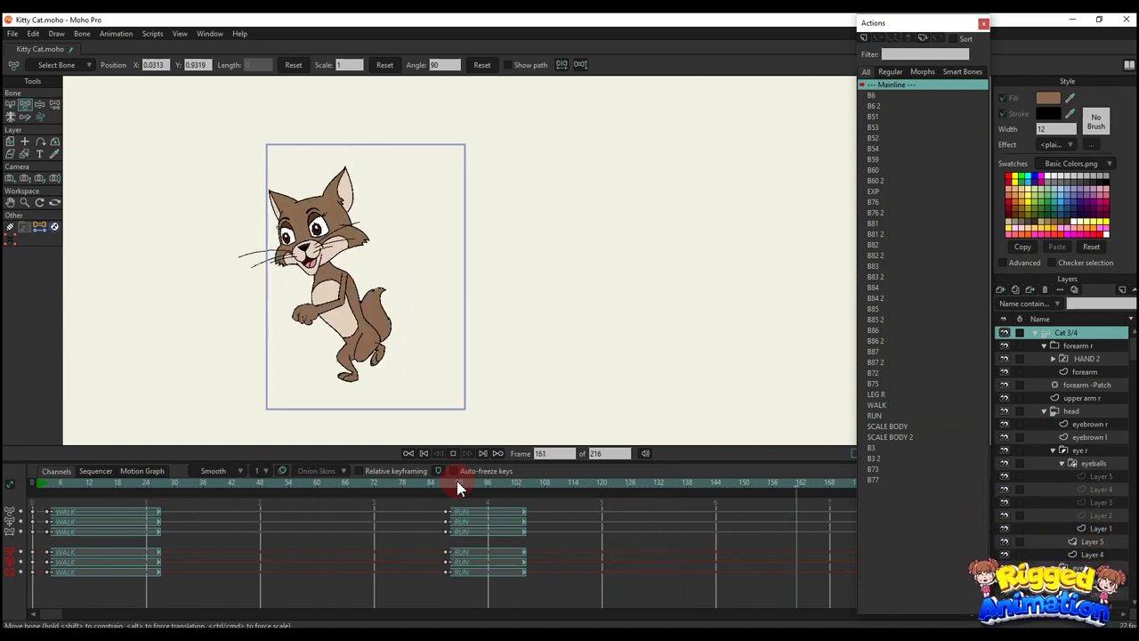
pyautogui.click(796, 220)
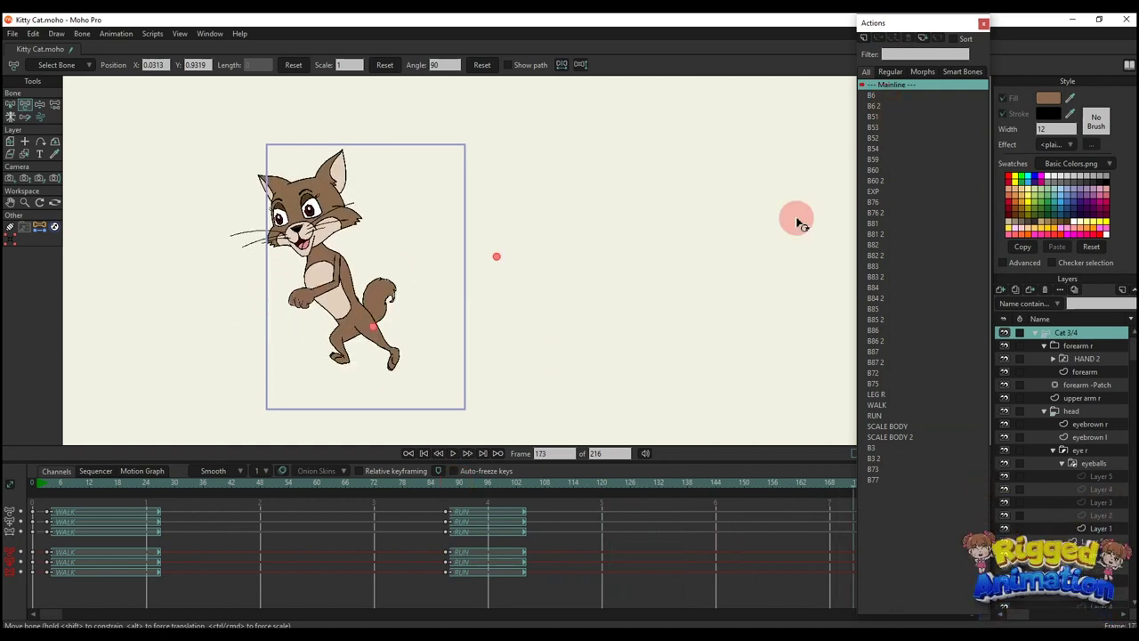
# Delete all the WALK and RUN keyframes from the timeline and return to frame 1.
pyautogui.moveTo(519, 545); pyautogui.dragTo(56, 473)
pyautogui.click(37, 481)
pyautogui.press('Delete')
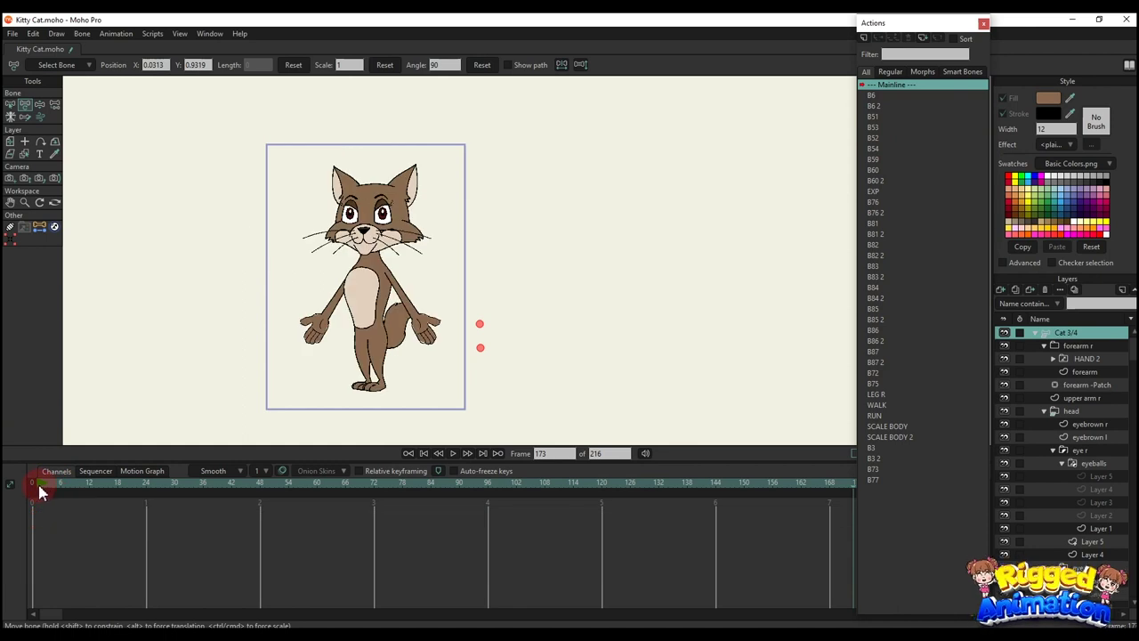
pyautogui.click(331, 439)
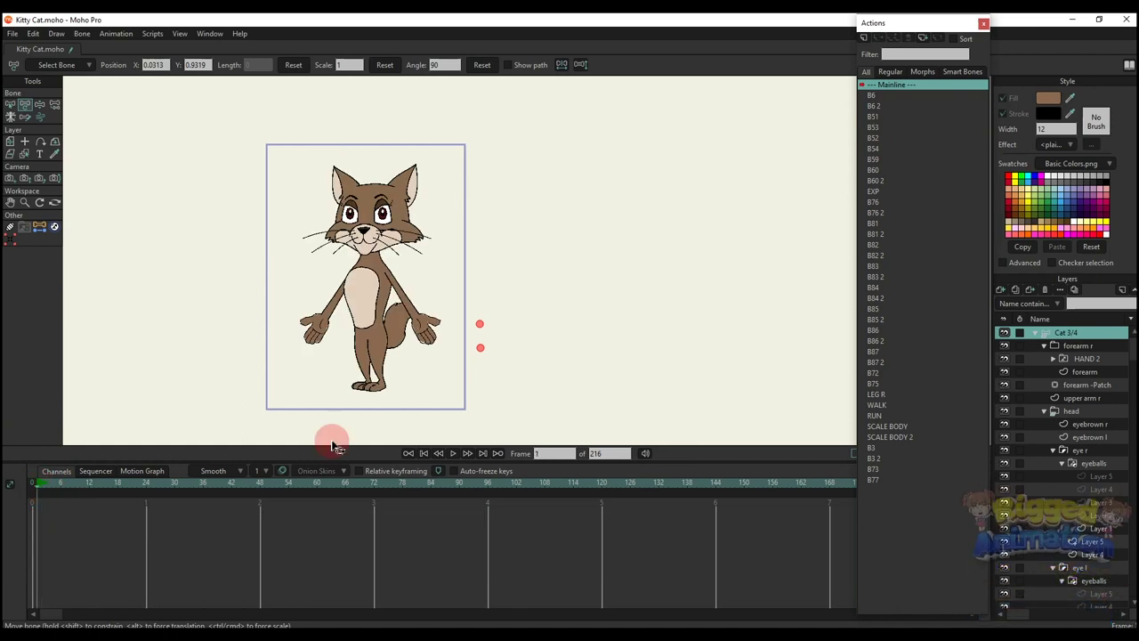
# Collapse the Cat 3/4 group, select and show the Cat1/2 layer, and hide Cat 3/4.
pyautogui.click(1038, 334)
pyautogui.click(1050, 347)
pyautogui.click(1004, 345)
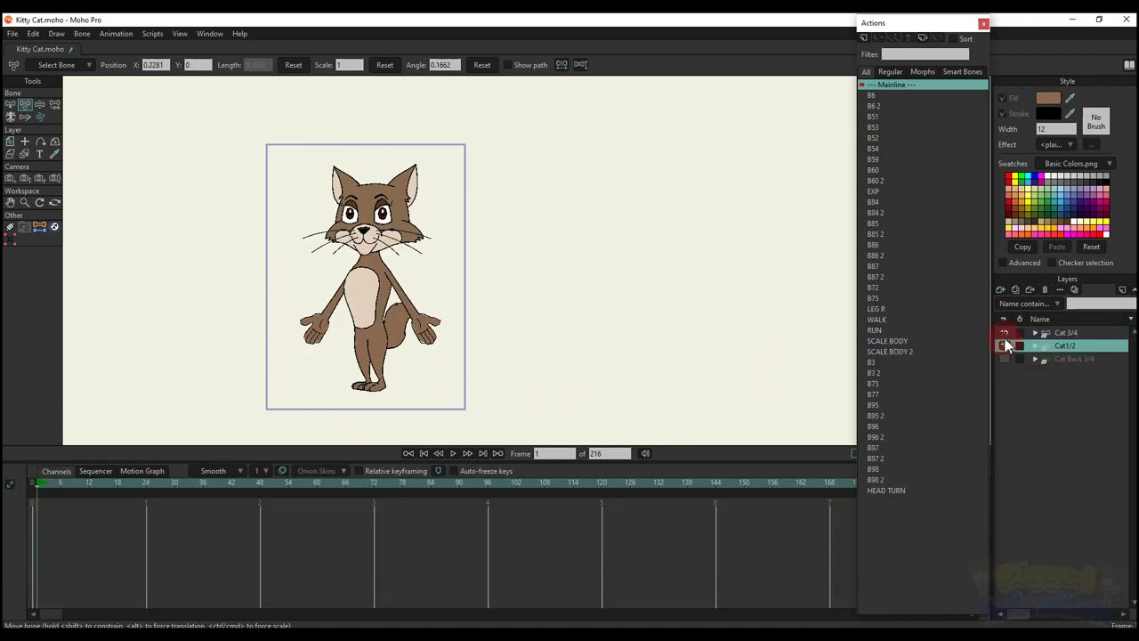
pyautogui.click(1003, 332)
pyautogui.click(365, 392)
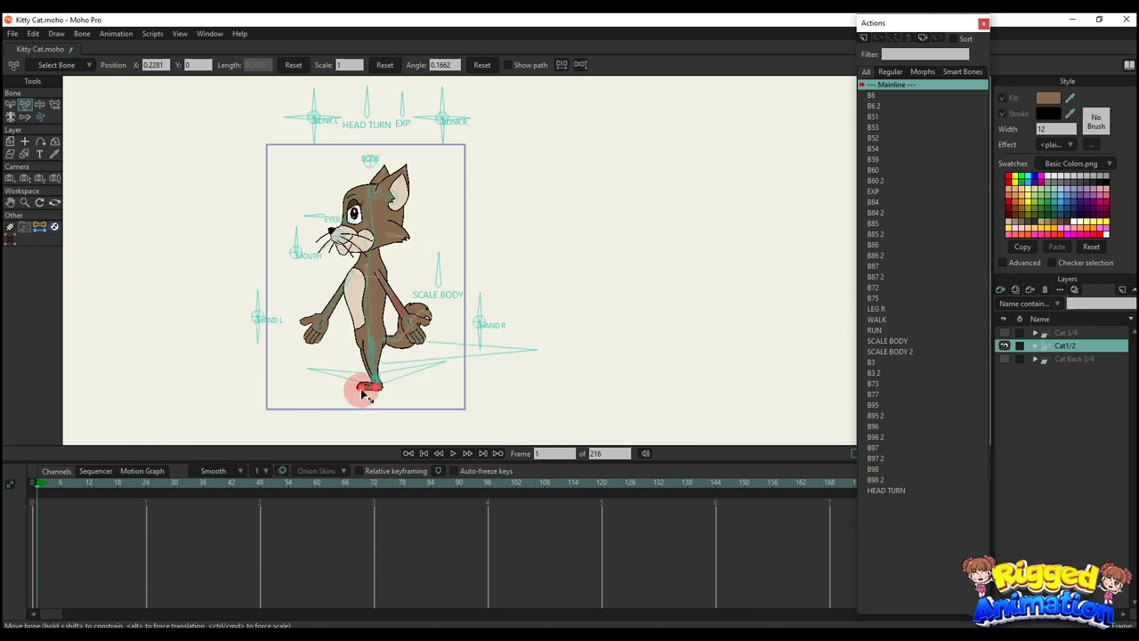
# Try rotating the HEAD TURN control above the side-view cat at frame 1.
pyautogui.scroll(3, 374, 211)
pyautogui.moveTo(373, 211); pyautogui.dragTo(386, 216)
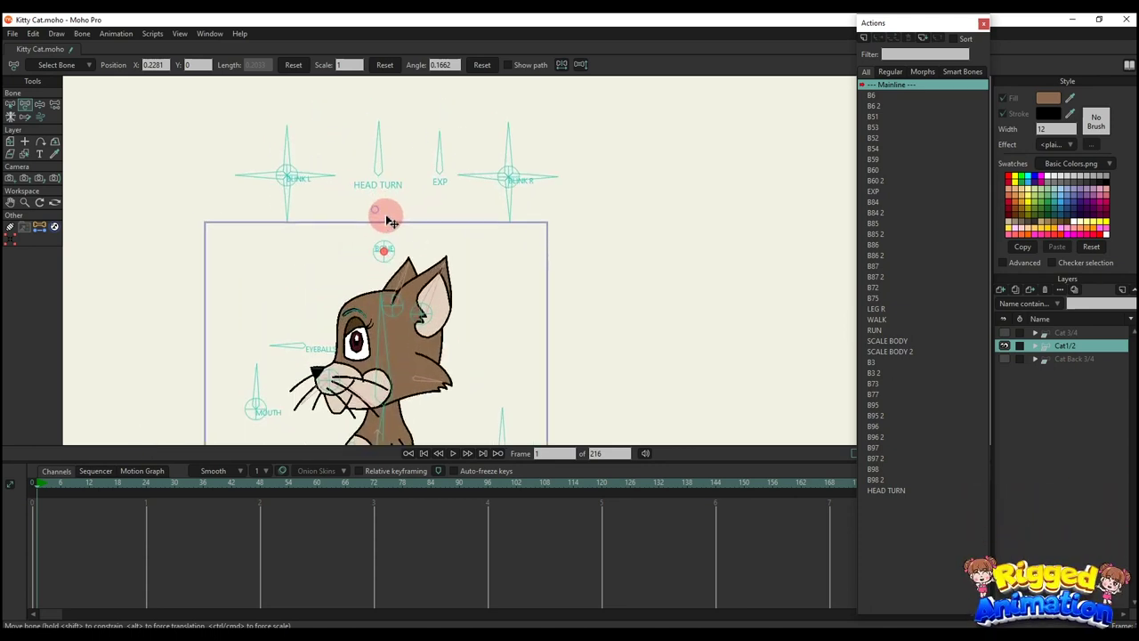
pyautogui.click(318, 218)
pyautogui.moveTo(380, 120); pyautogui.dragTo(466, 133)
pyautogui.scroll(-3, 413, 151)
pyautogui.scroll(3, 406, 153)
pyautogui.scroll(-2, 439, 106)
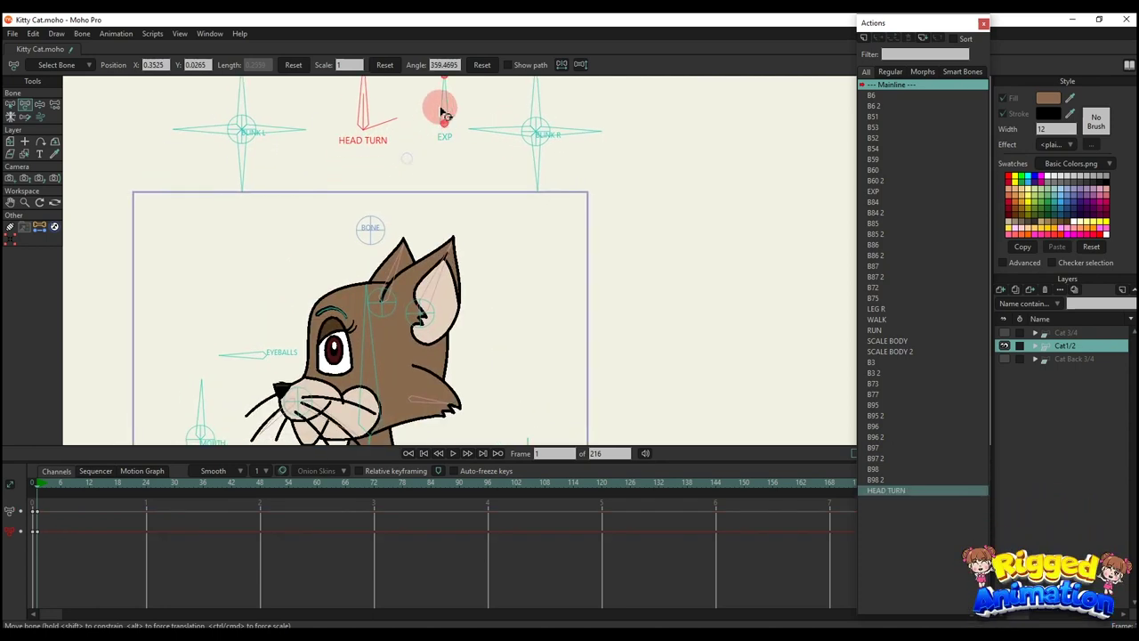
# Try the eye expressions by rotating the EXP control to -70 degrees, delete all keyframes, and go to frame 6.
pyautogui.click(452, 105)
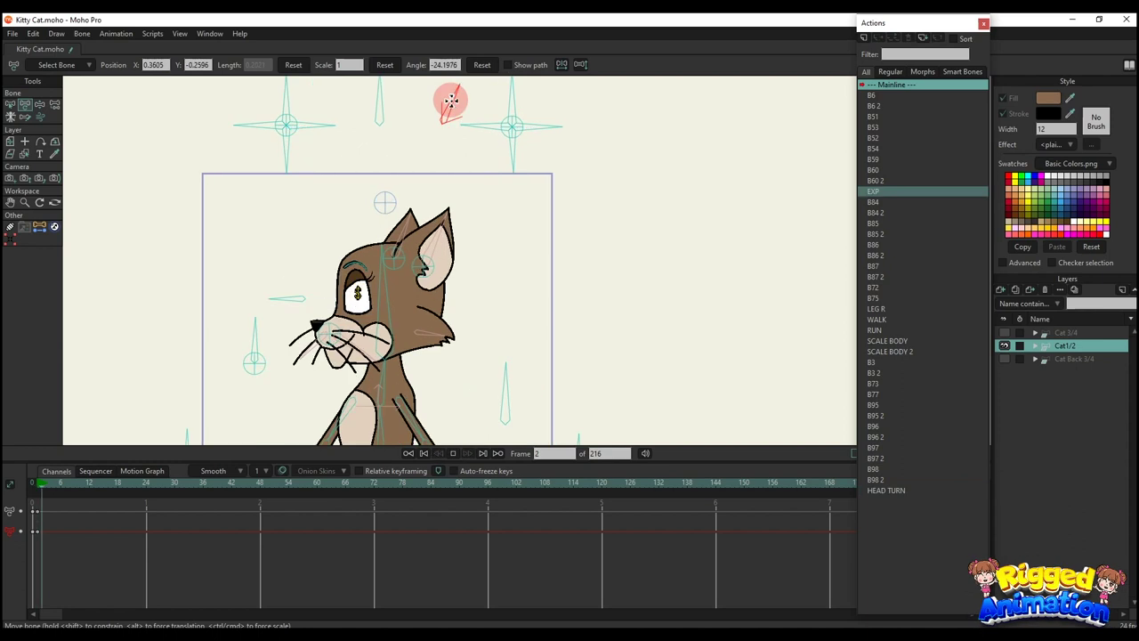
pyautogui.click(453, 106)
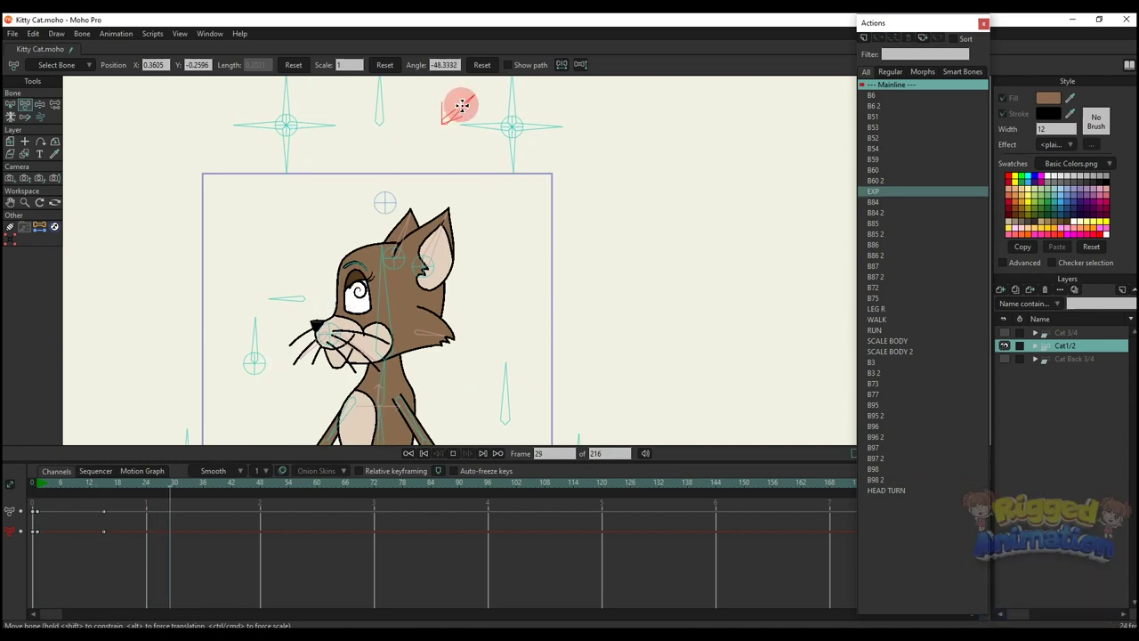
pyautogui.moveTo(460, 109); pyautogui.dragTo(471, 134)
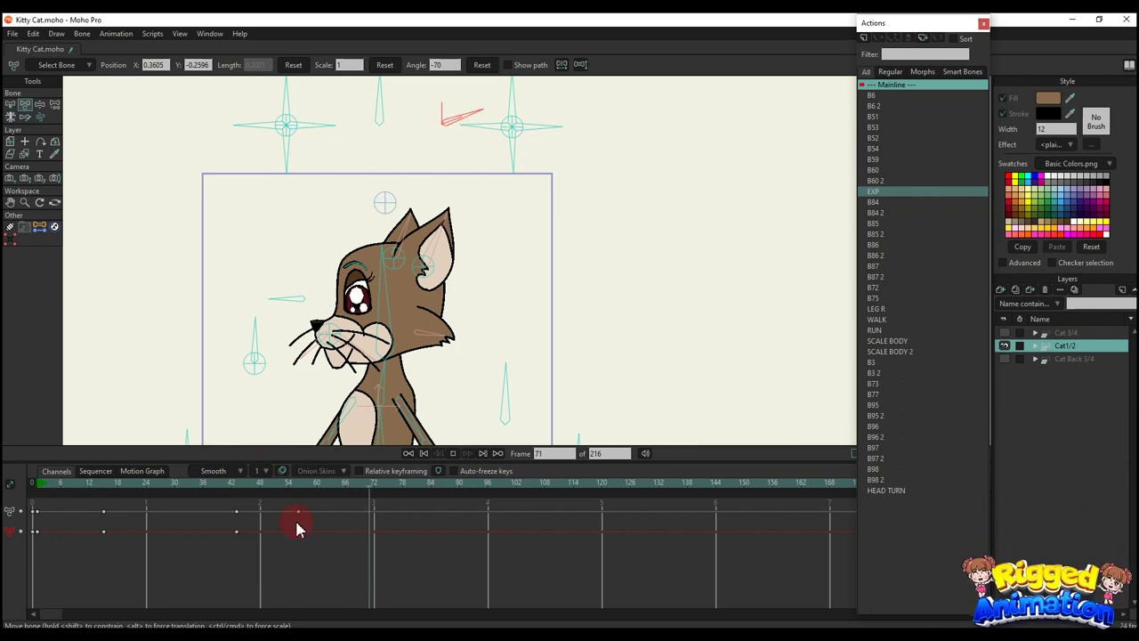
pyautogui.moveTo(453, 551); pyautogui.dragTo(27, 449)
pyautogui.press('Delete')
pyautogui.click(59, 483)
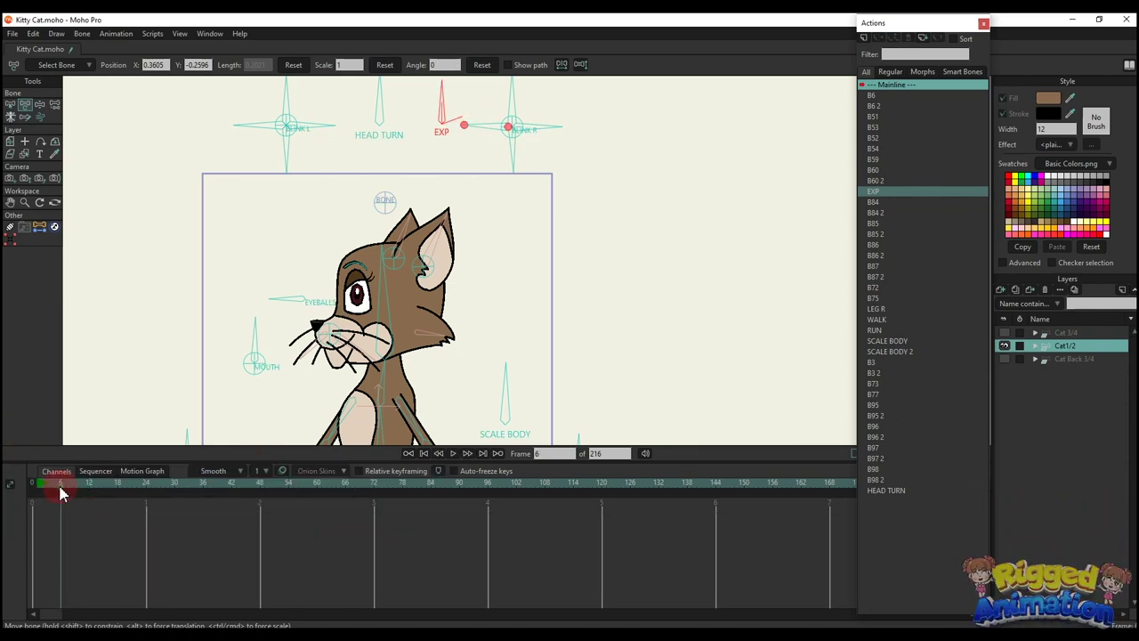
# Try rotating each of the four BLINK R control bones at frame 6, resetting the angle after each one.
pyautogui.click(338, 184)
pyautogui.moveTo(475, 158); pyautogui.dragTo(516, 118)
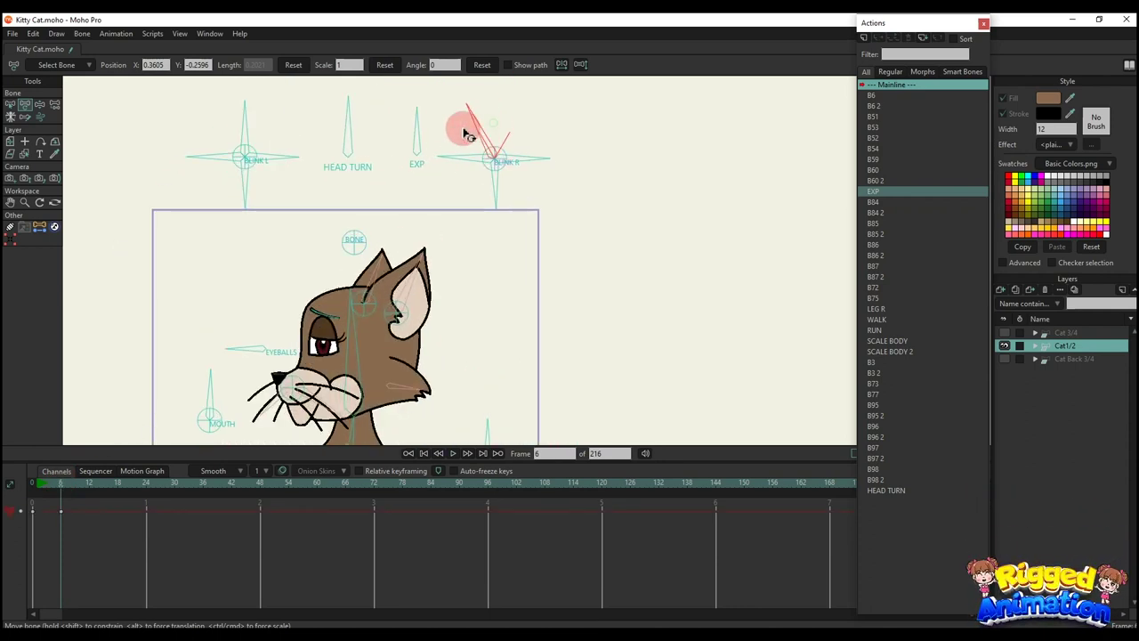
pyautogui.click(480, 67)
pyautogui.moveTo(465, 152); pyautogui.dragTo(458, 243)
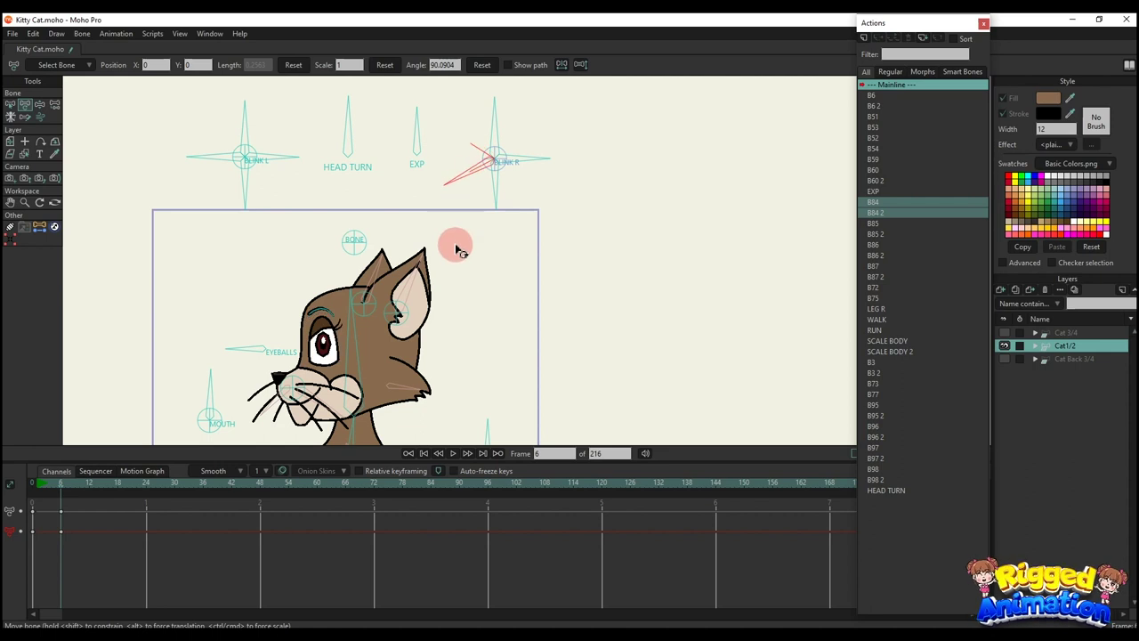
pyautogui.click(469, 66)
pyautogui.moveTo(490, 145); pyautogui.dragTo(435, 190)
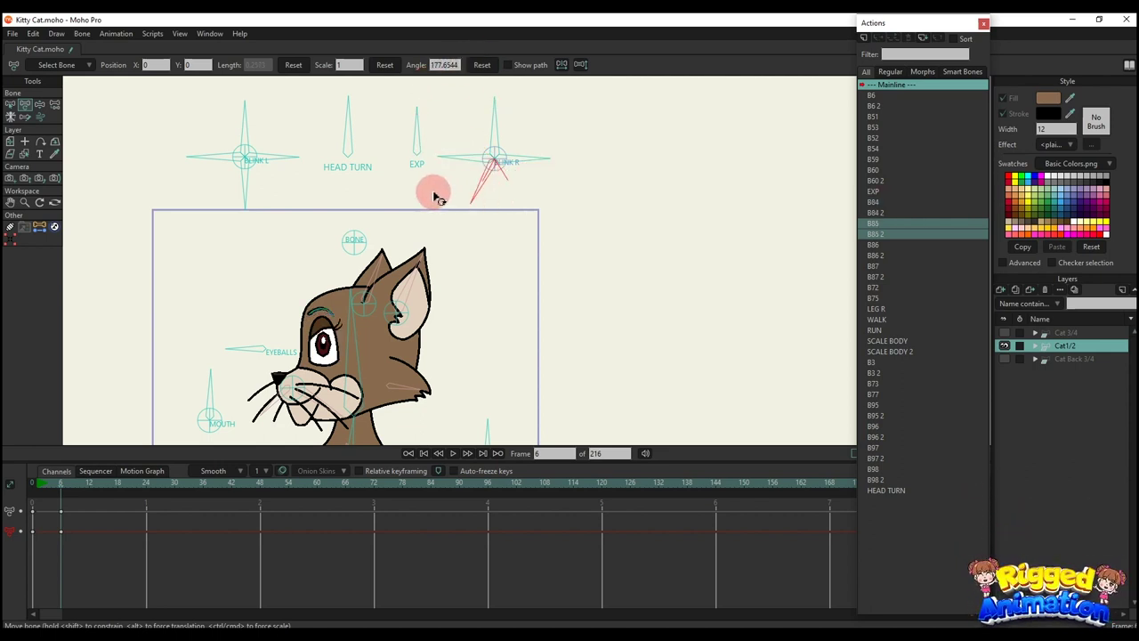
pyautogui.click(477, 64)
pyautogui.moveTo(531, 141); pyautogui.dragTo(531, 184)
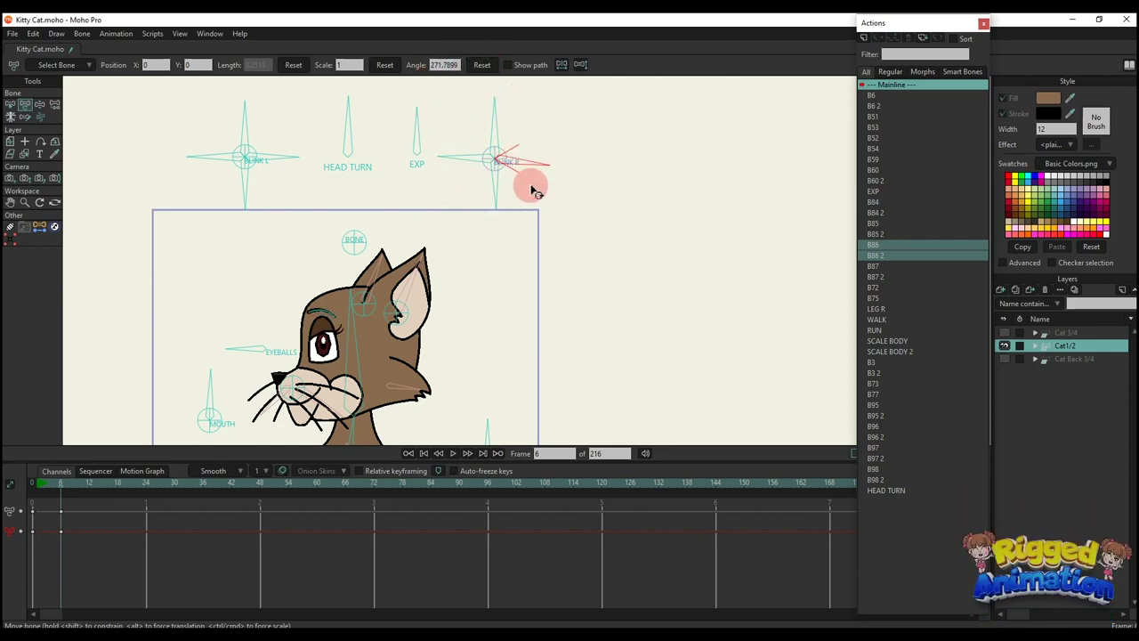
pyautogui.click(482, 66)
# Try rotating the BLINK L control bones around their centre, resetting the angle after each one.
pyautogui.moveTo(245, 116); pyautogui.dragTo(330, 160)
pyautogui.click(472, 67)
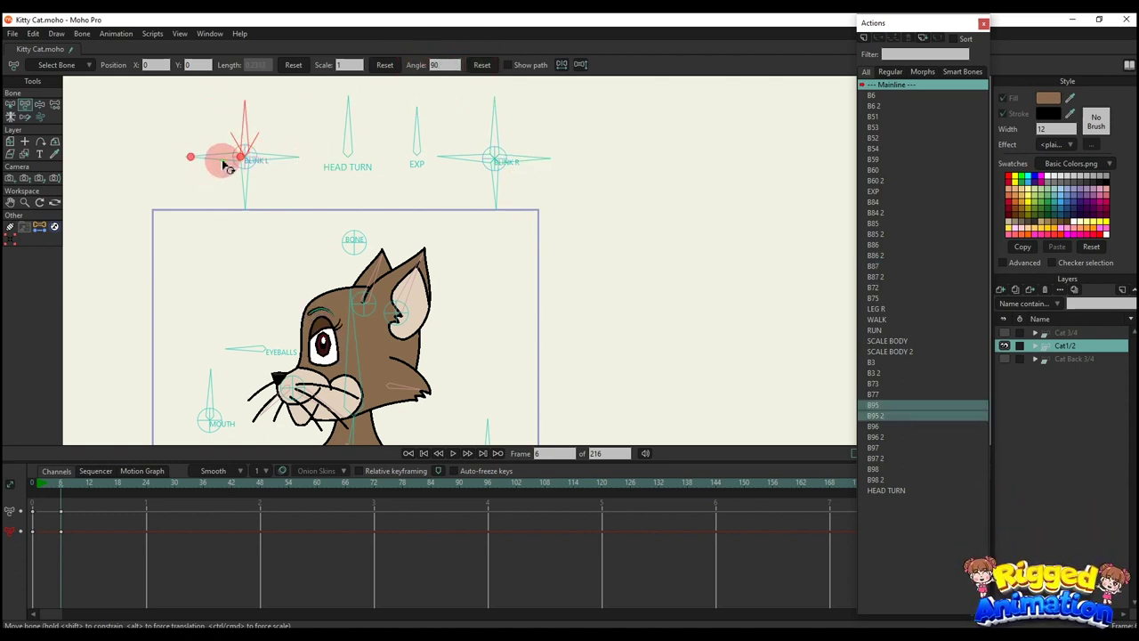
pyautogui.moveTo(222, 158); pyautogui.dragTo(203, 185)
pyautogui.click(472, 68)
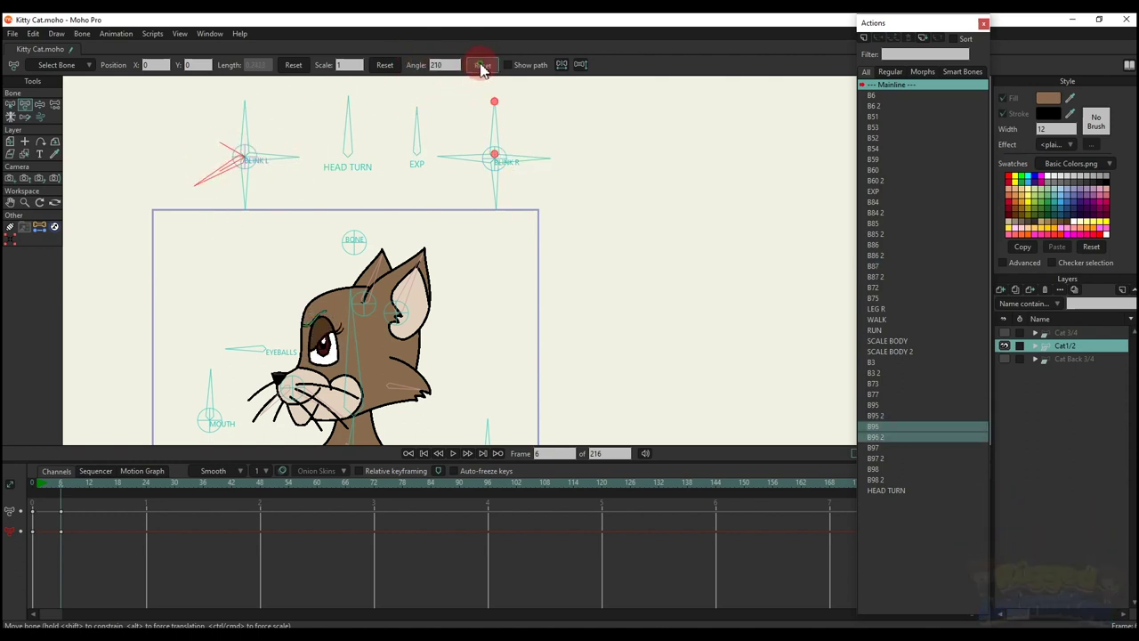
pyautogui.moveTo(392, 119); pyautogui.dragTo(276, 183)
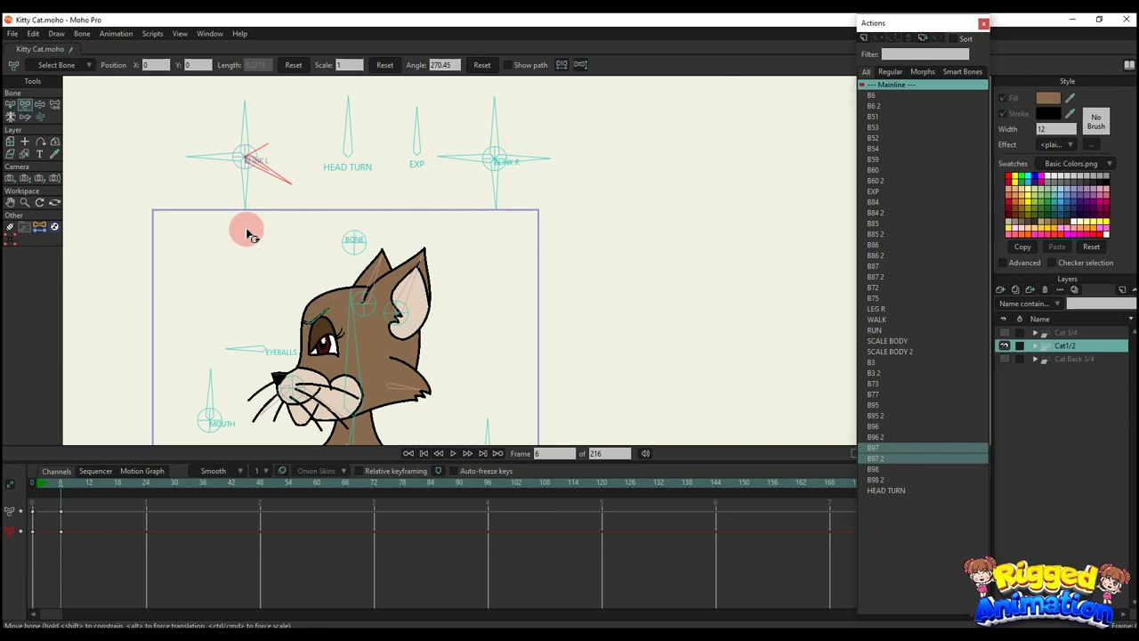
pyautogui.click(482, 65)
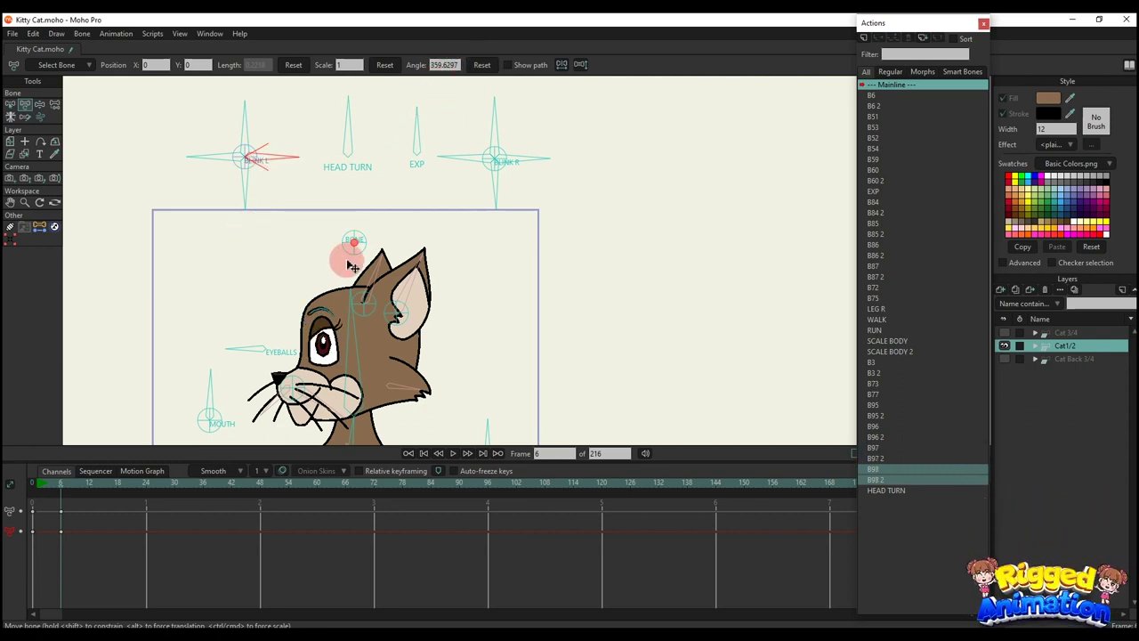
# Try the EYEBALLS control in front of the cat's face and clear the keyframes at frame 6.
pyautogui.scroll(-3, 354, 267)
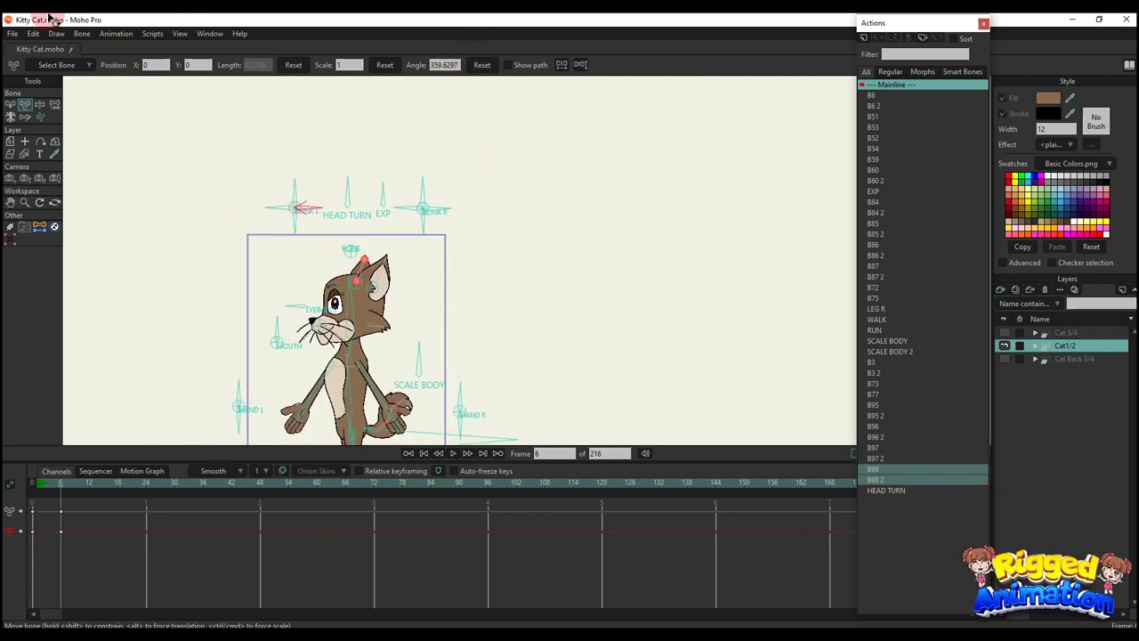
pyautogui.scroll(-1, 347, 295)
pyautogui.scroll(2, 307, 211)
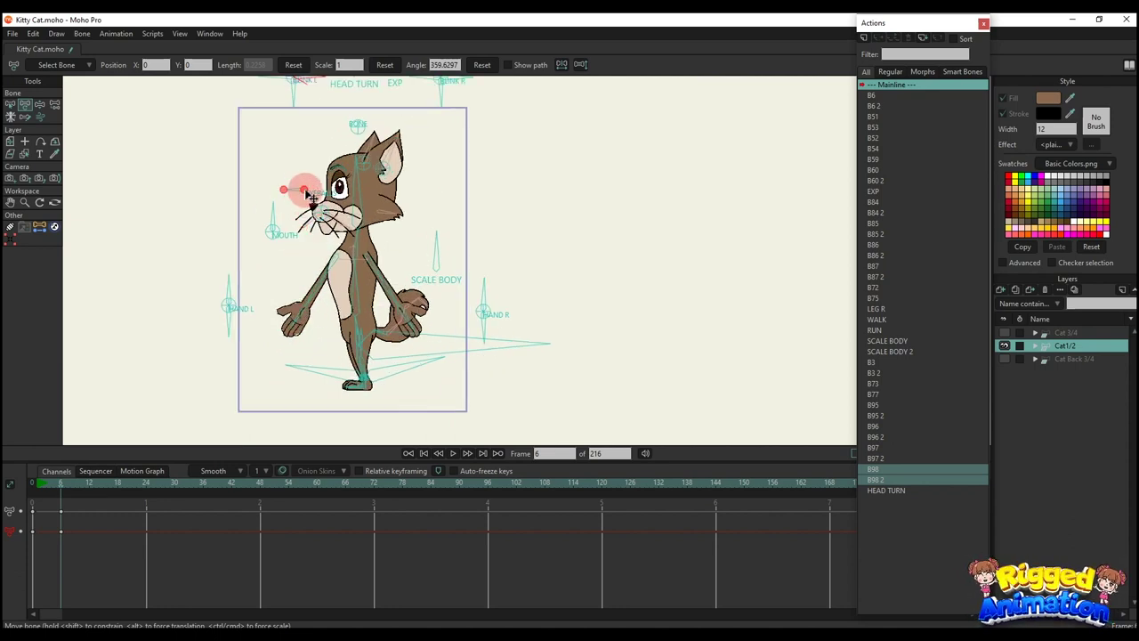
pyautogui.moveTo(354, 153); pyautogui.dragTo(331, 192)
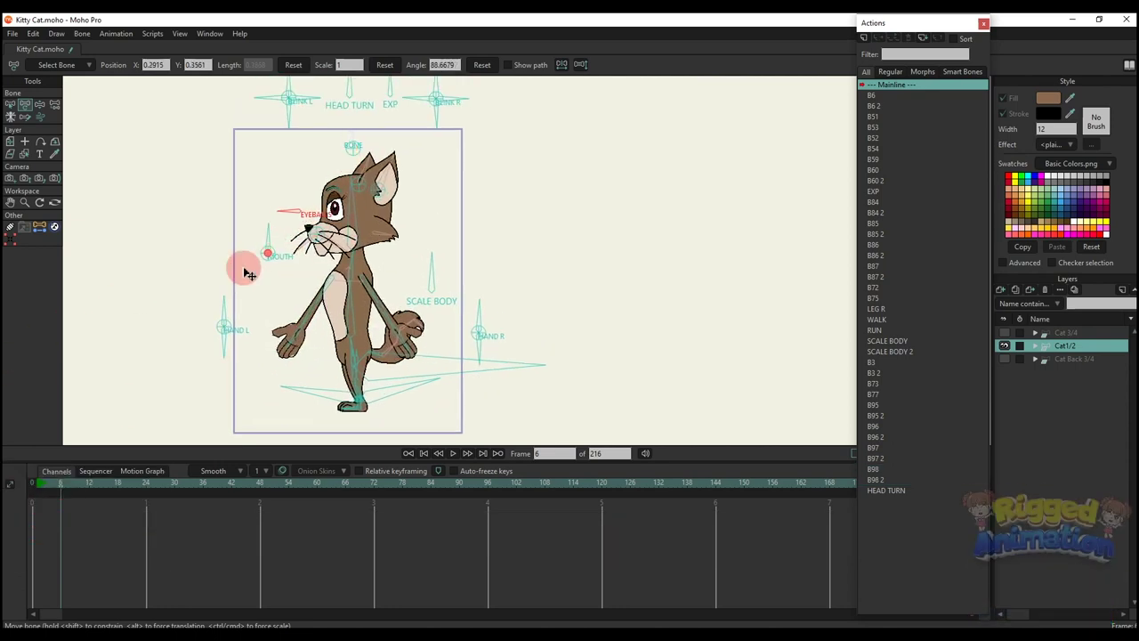
# Try rotating the upper bone of the MOUTH control to about 89 degrees.
pyautogui.scroll(2, 271, 239)
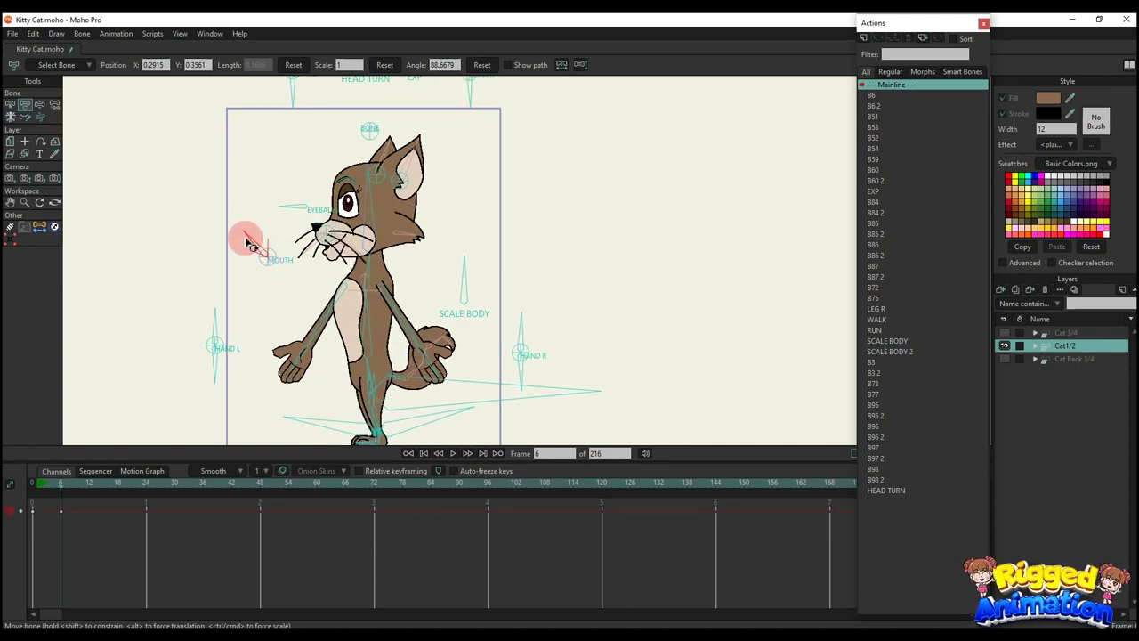
pyautogui.scroll(2, 246, 252)
pyautogui.click(252, 253)
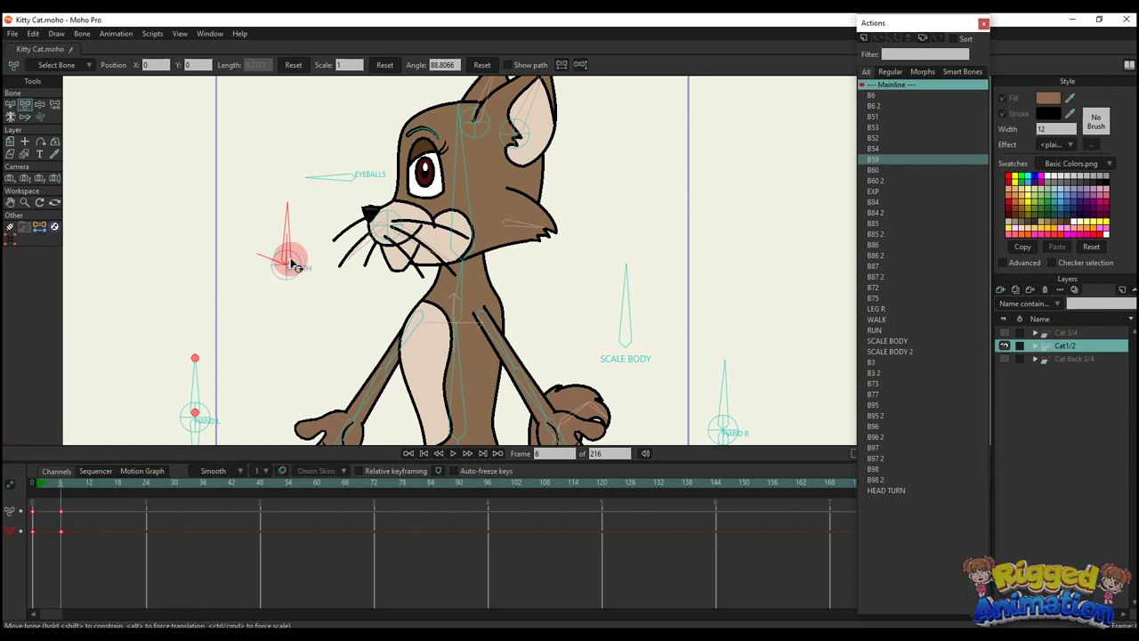
# Try moving the BONE control with the face and hand controls far to the left of the cat, and delete the keyframes.
pyautogui.scroll(-4, 287, 255)
pyautogui.click(356, 190)
pyautogui.moveTo(380, 153); pyautogui.dragTo(51, 178)
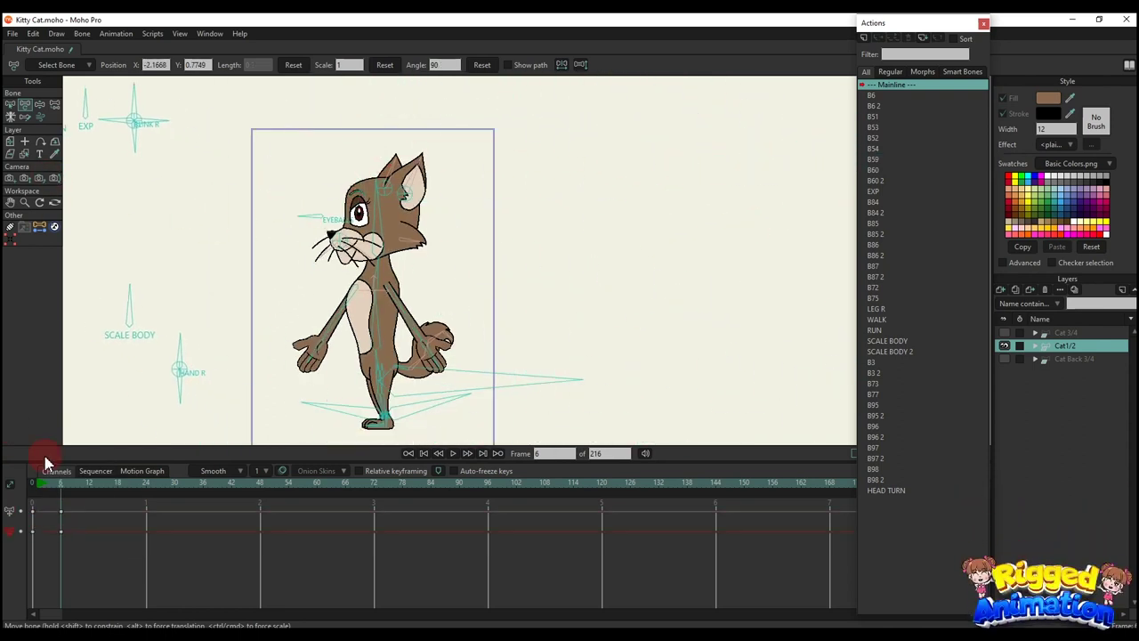
pyautogui.rightClick(13, 472)
pyautogui.click(35, 499)
# Try rotating the SCALE BODY control to about 302 degrees at frame 6 and delete its keyframes.
pyautogui.click(246, 376)
pyautogui.scroll(2, 461, 218)
pyautogui.click(461, 218)
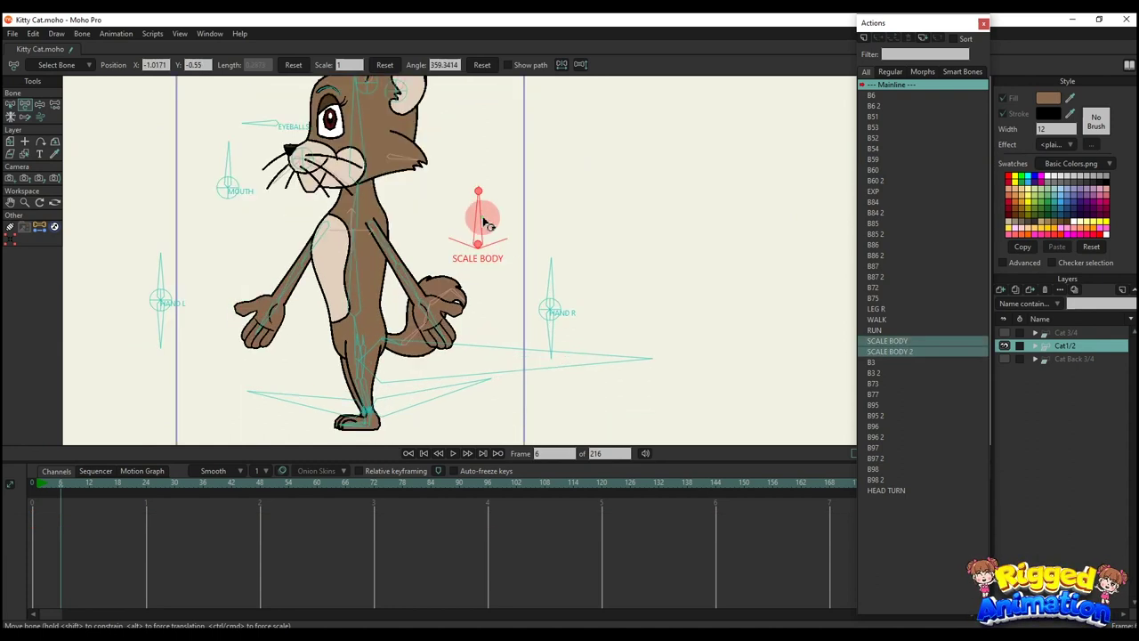
pyautogui.moveTo(483, 223); pyautogui.dragTo(529, 218)
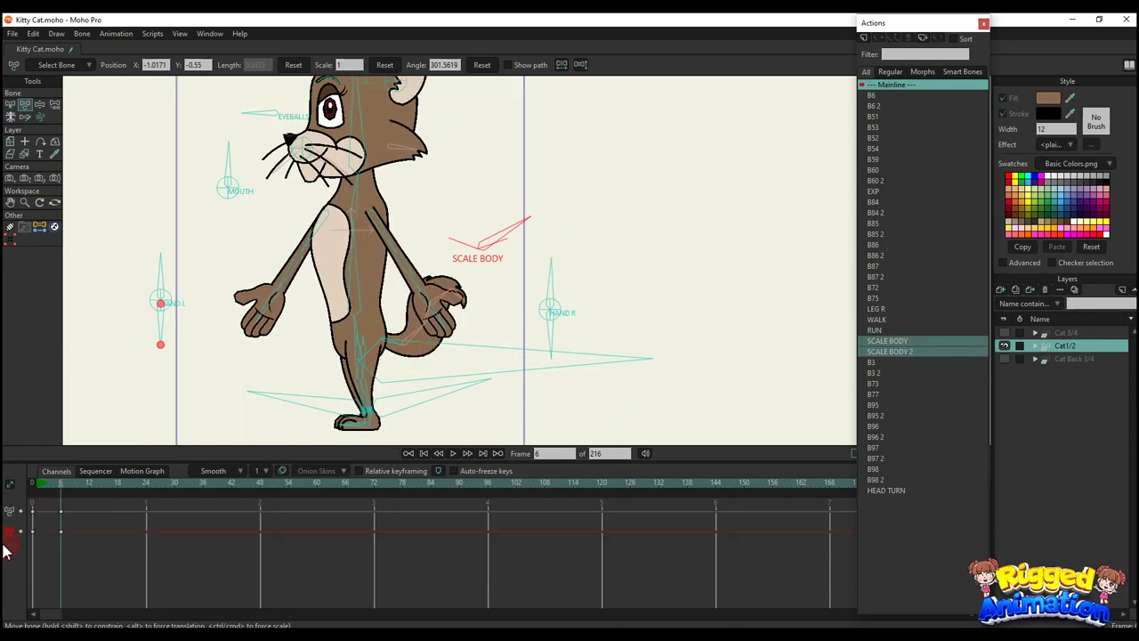
pyautogui.rightClick(5, 551)
pyautogui.click(36, 498)
# Try different hand poses by rotating the upper bones of the HAND L and HAND R controls outward.
pyautogui.click(160, 280)
pyautogui.moveTo(163, 279); pyautogui.dragTo(112, 311)
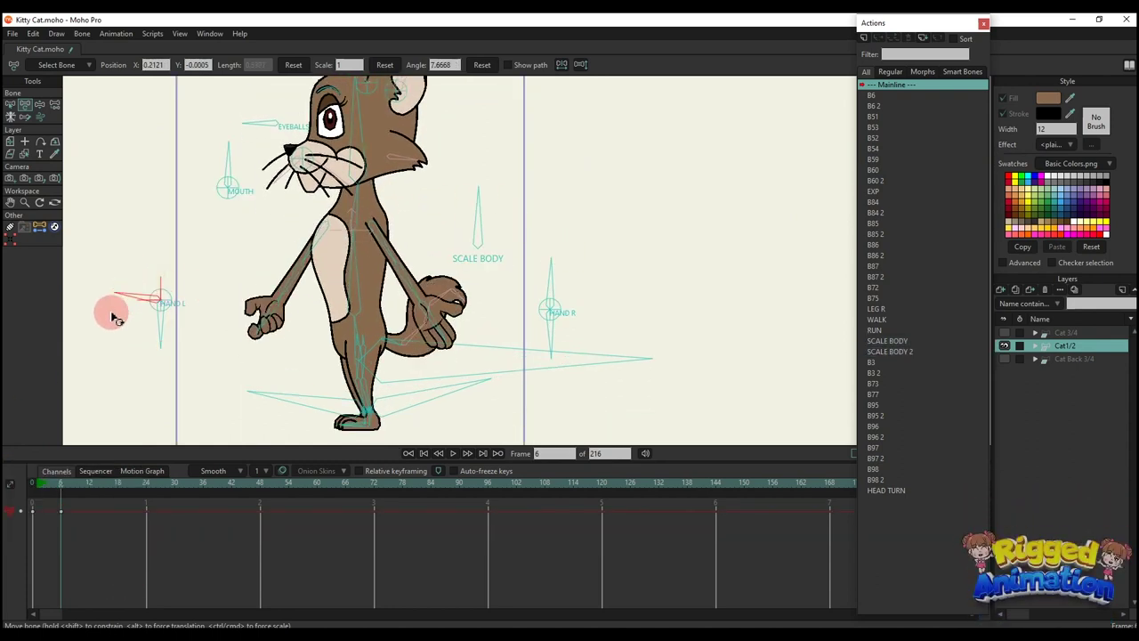
pyautogui.moveTo(528, 292); pyautogui.dragTo(612, 349)
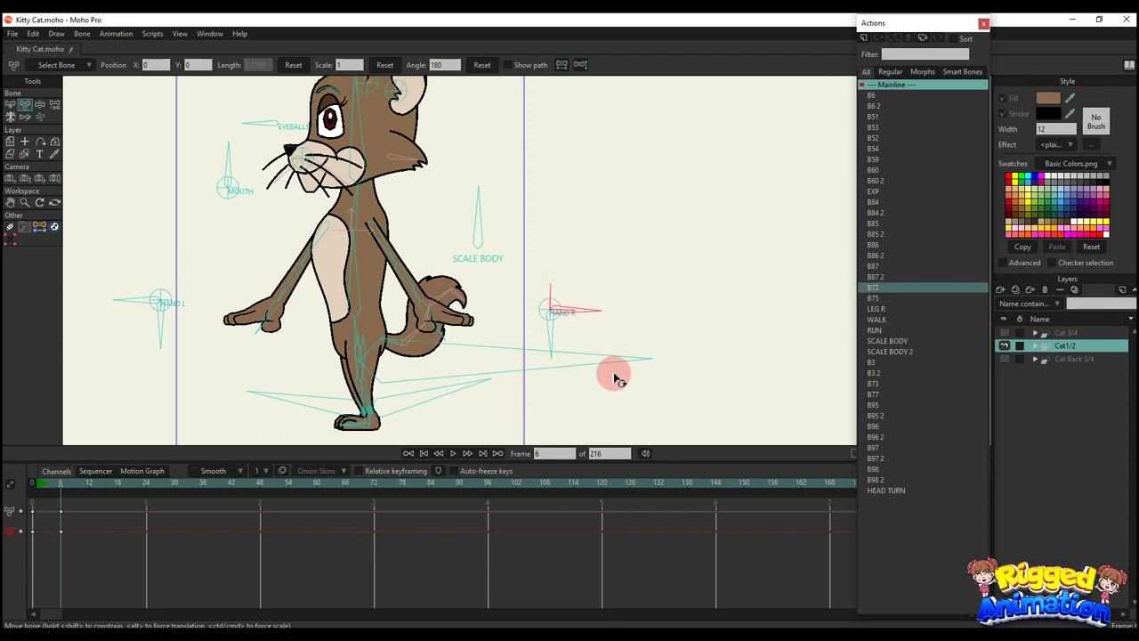
# Try bending the cat's front forearm and its rear forearm, undoing the changes to each.
pyautogui.scroll(2, 305, 275)
pyautogui.moveTo(302, 277); pyautogui.dragTo(284, 329)
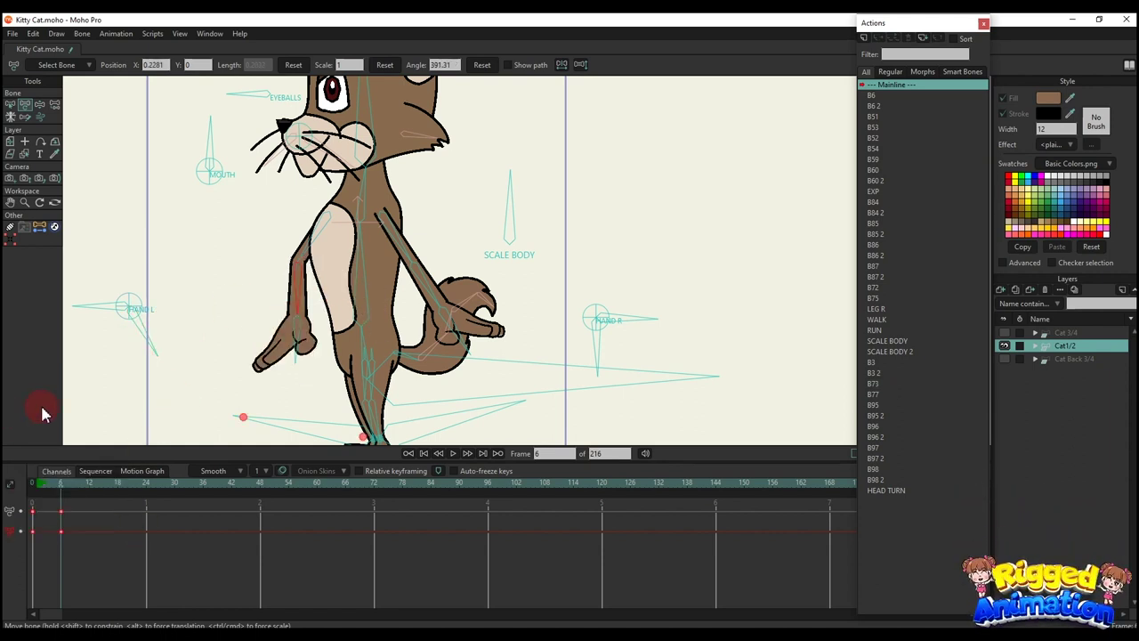
pyautogui.hotkey('ctrl', 'z')
pyautogui.moveTo(426, 297); pyautogui.dragTo(449, 298)
pyautogui.click(227, 419)
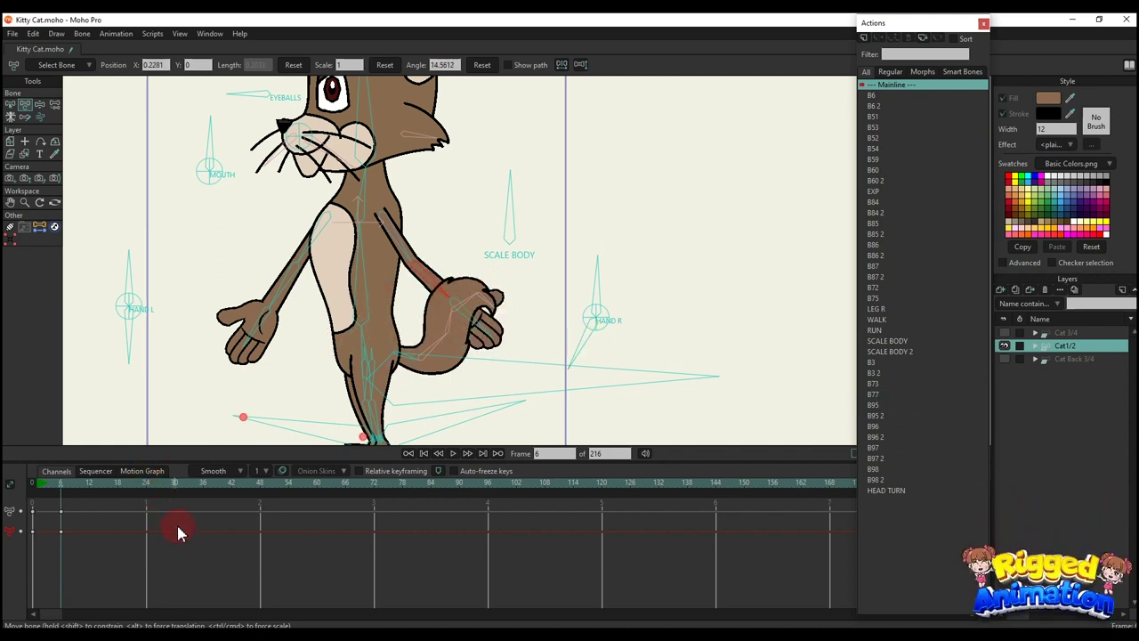
pyautogui.hotkey('ctrl', 'z')
# Try moving the foot control bone behind the cat's legs at frame 6 and delete its keyframes.
pyautogui.click(378, 347)
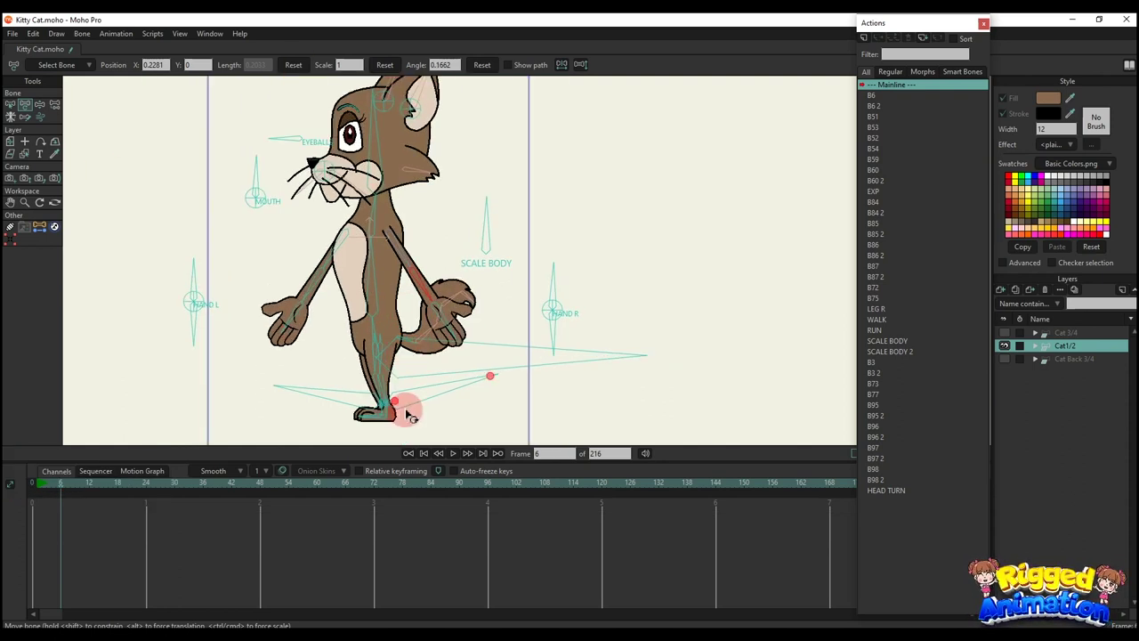
pyautogui.moveTo(400, 365); pyautogui.dragTo(392, 405)
pyautogui.scroll(2, 391, 400)
pyautogui.click(207, 545)
pyautogui.moveTo(206, 541); pyautogui.dragTo(9, 414)
pyautogui.press('Delete')
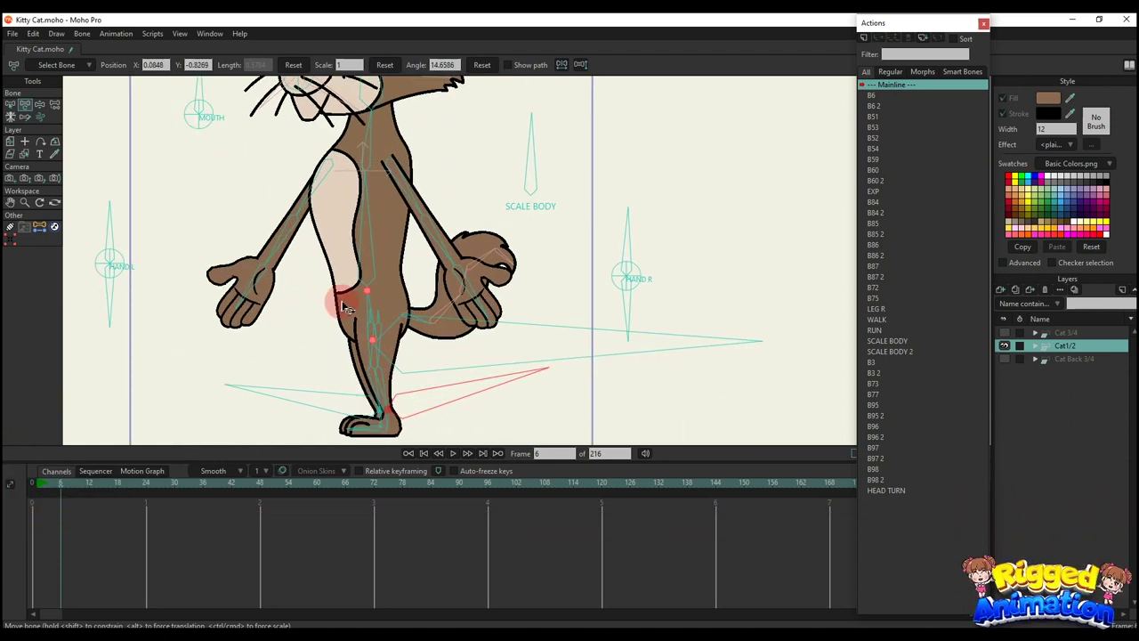
pyautogui.scroll(-2, 832, 292)
pyautogui.click(832, 292)
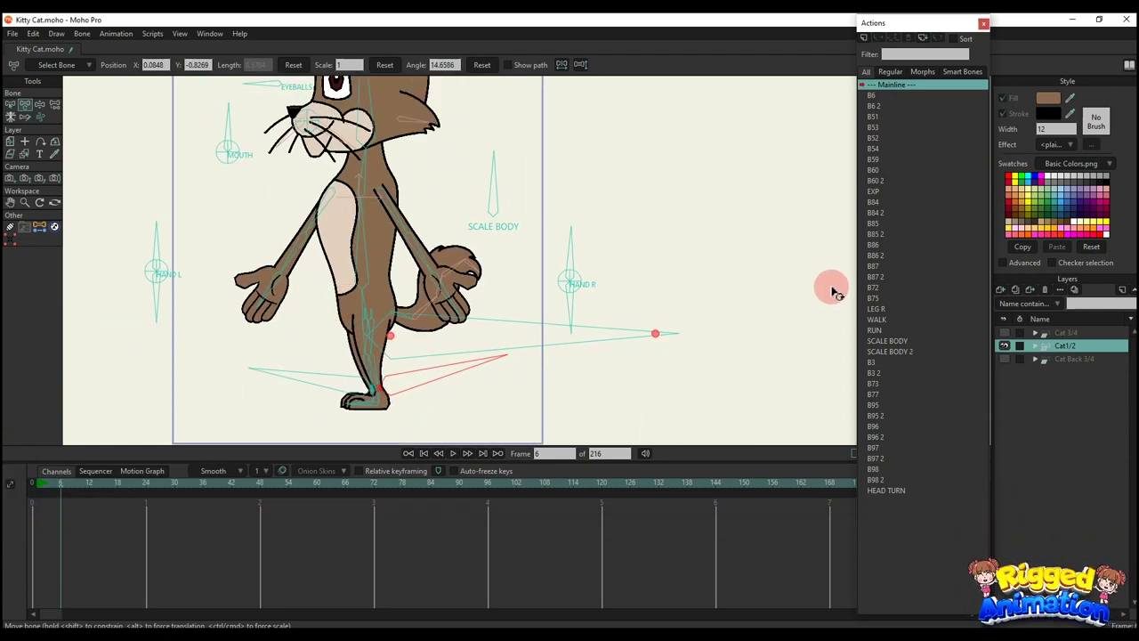
# Insert the WALK action at frame 6 on the Cat1/2 layer and play the animation.
pyautogui.click(878, 321)
pyautogui.click(878, 39)
pyautogui.scroll(-2, 400, 180)
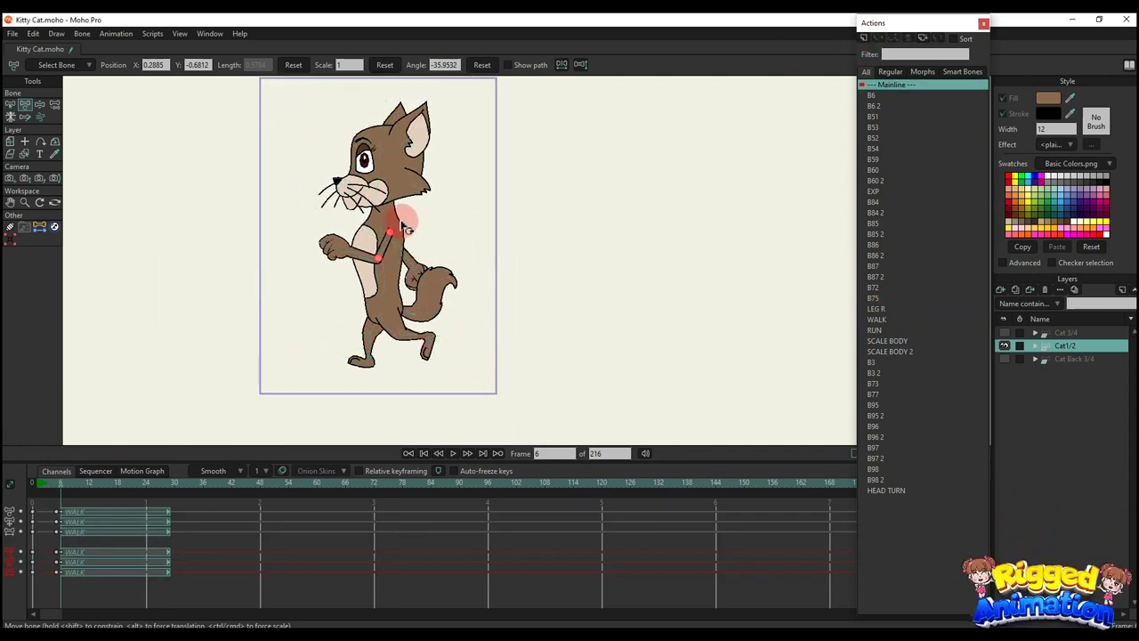
pyautogui.press('space')
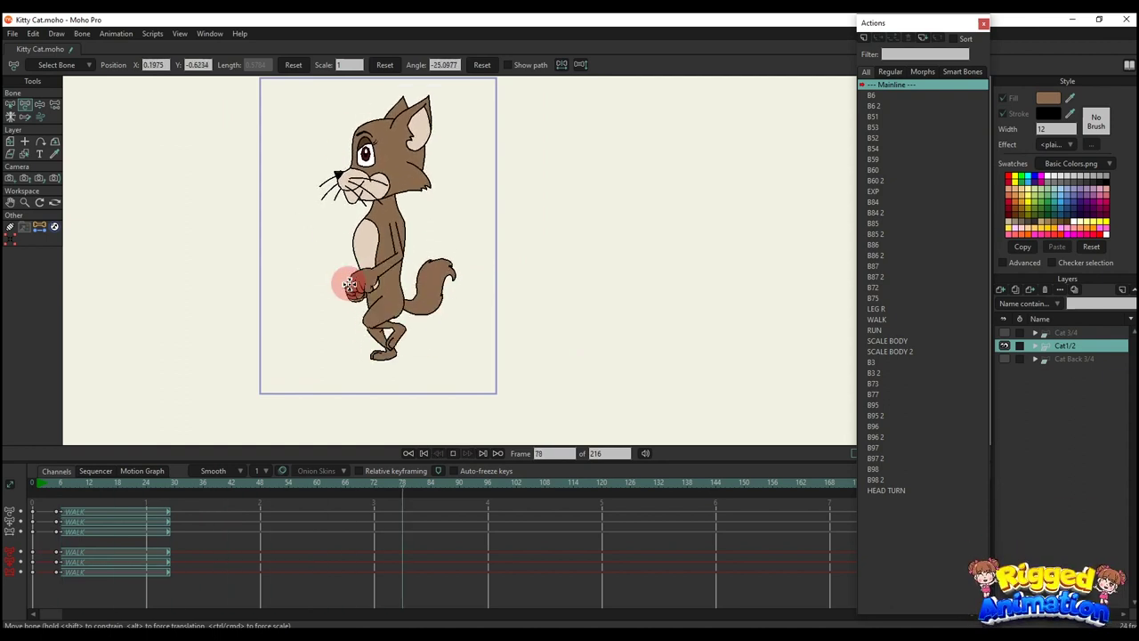
# Insert the RUN action at frame 80 on the Cat1/2 layer and play it back.
pyautogui.press('space')
pyautogui.click(871, 329)
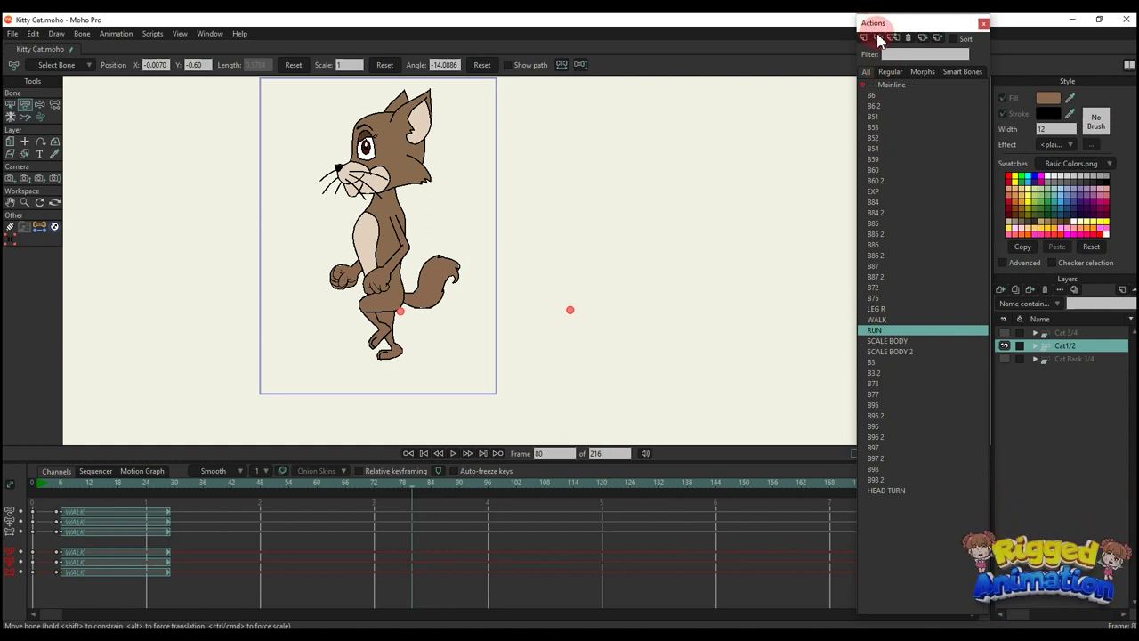
pyautogui.click(878, 37)
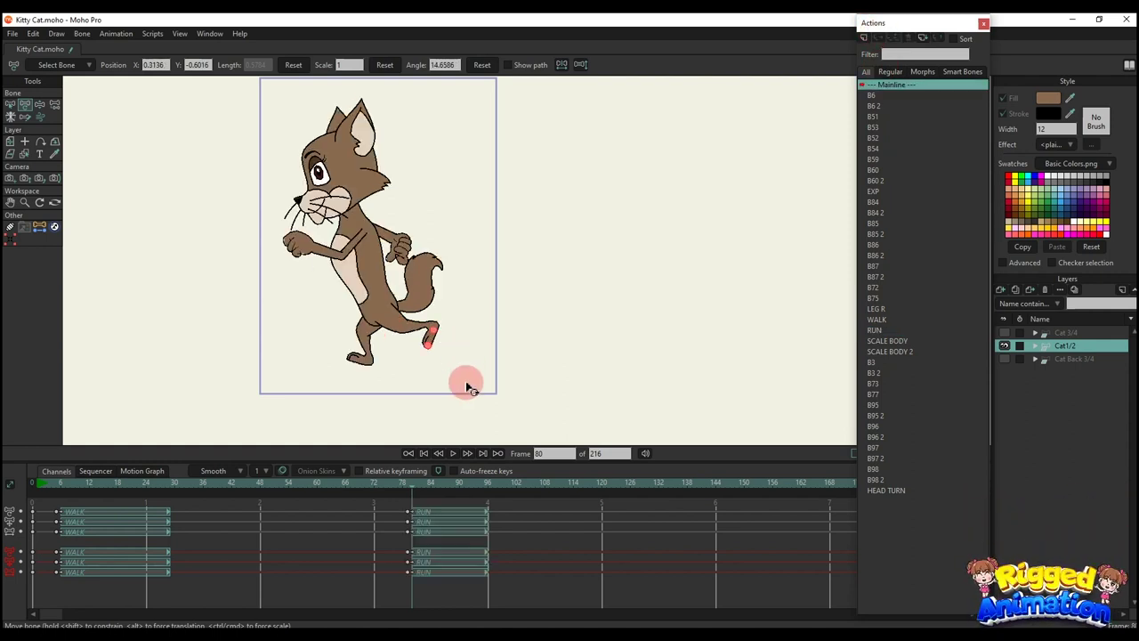
pyautogui.press('space')
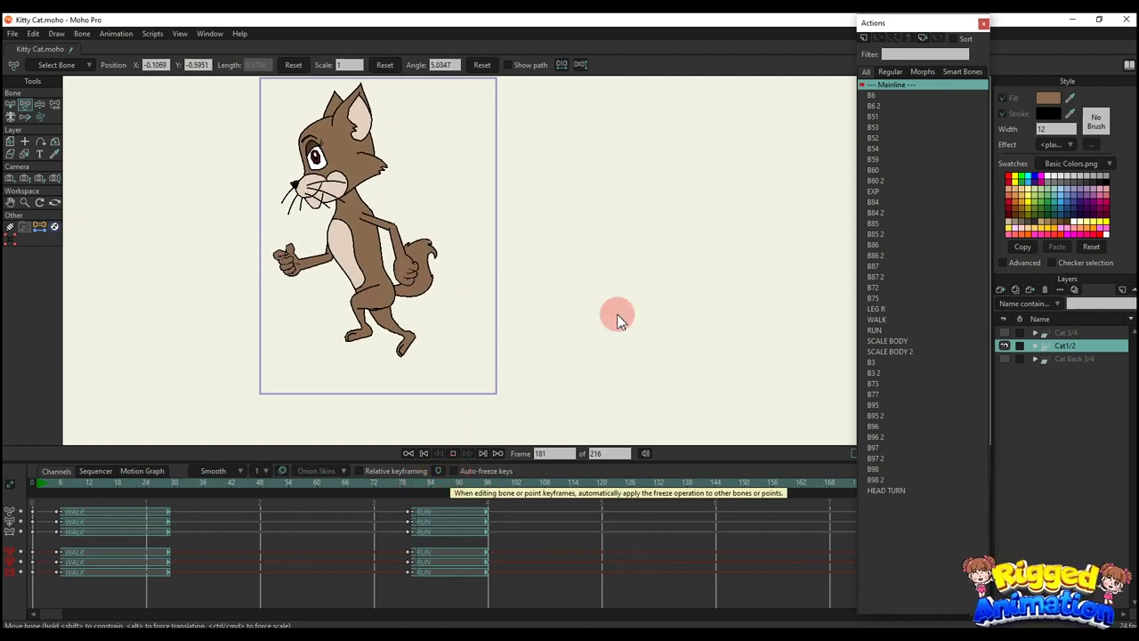
# Delete all WALK and RUN keyframes of the side view and return to frame 1.
pyautogui.moveTo(570, 570); pyautogui.dragTo(217, 518)
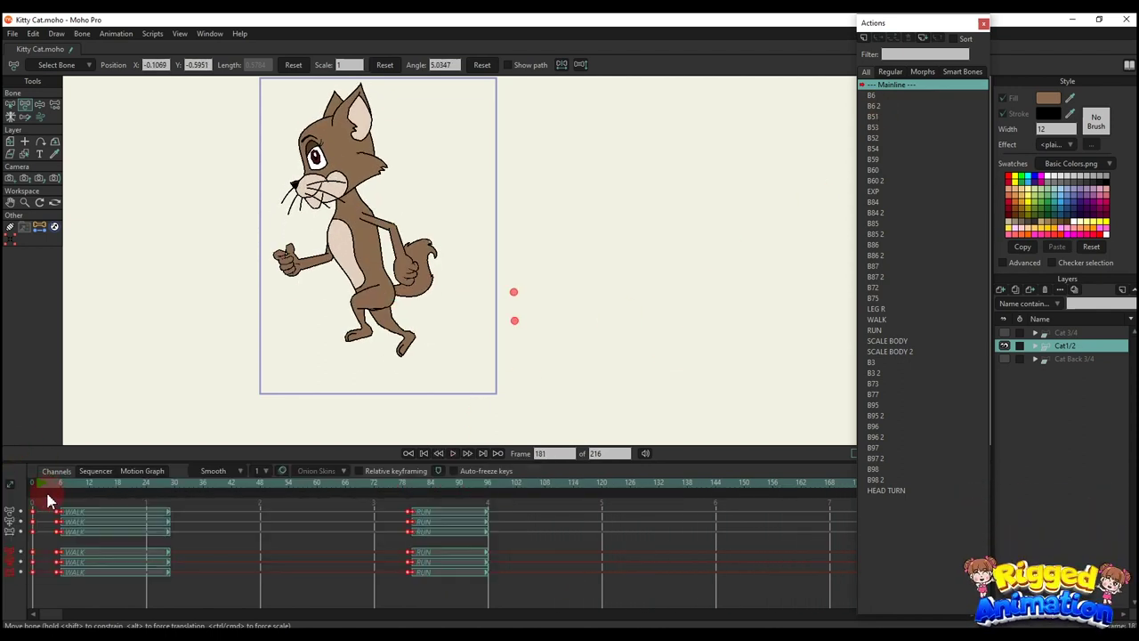
pyautogui.press('Delete')
pyautogui.click(35, 483)
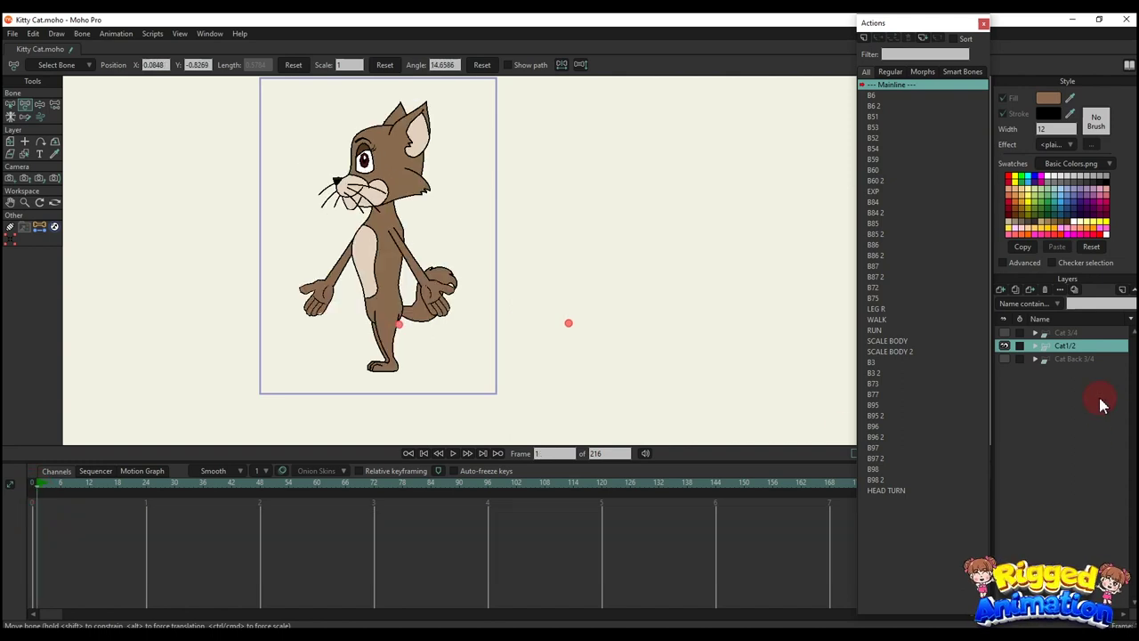
# Hide the Cat1/2 layer, then show and select the Cat Back 3/4 layer.
pyautogui.click(1004, 345)
pyautogui.click(1004, 359)
pyautogui.click(1063, 358)
pyautogui.scroll(-2, 427, 282)
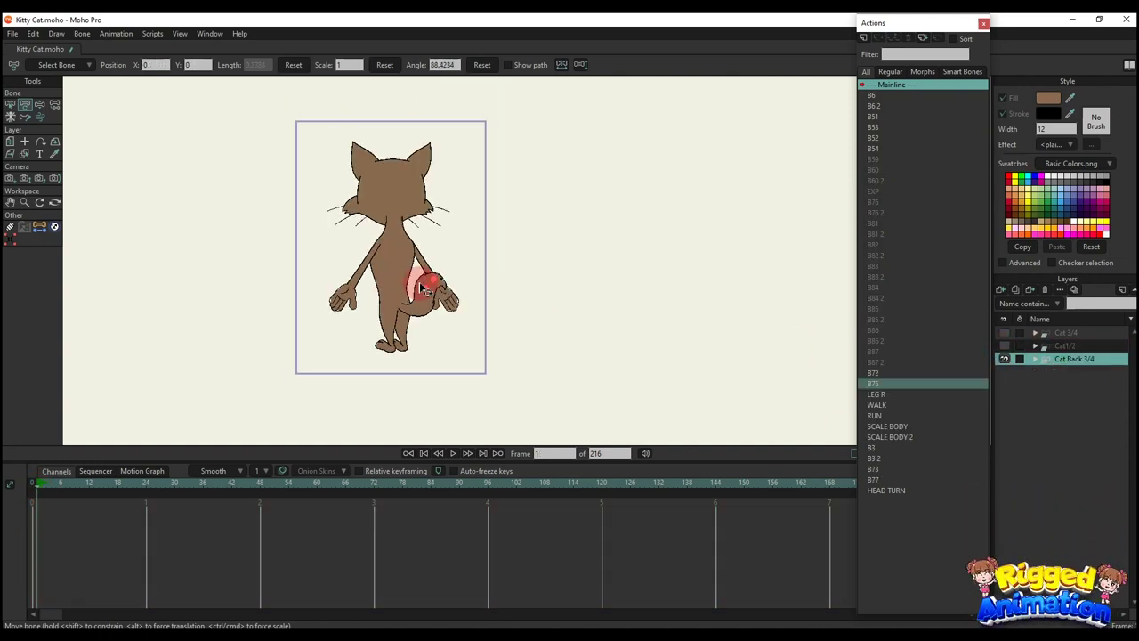
pyautogui.moveTo(428, 282); pyautogui.dragTo(460, 322)
# Try rotating the HEAD TURN control and moving the control above the back-view cat's head, undoing the changes.
pyautogui.moveTo(428, 108); pyautogui.dragTo(394, 134)
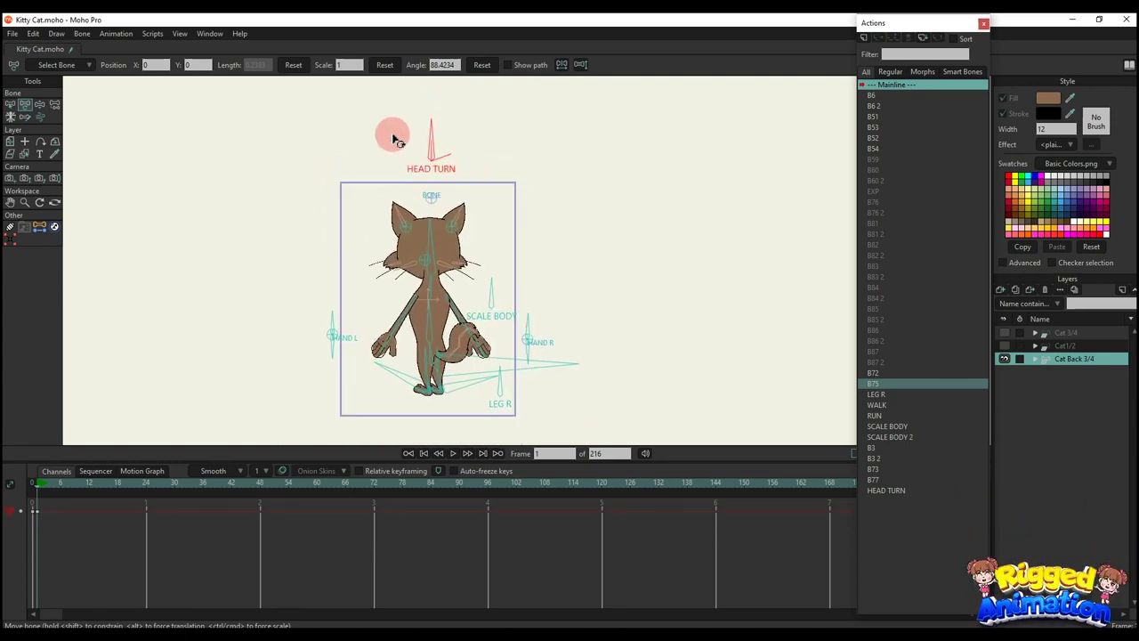
pyautogui.click(421, 236)
pyautogui.moveTo(434, 187); pyautogui.dragTo(160, 195)
pyautogui.hotkey('ctrl', 'z')
pyautogui.click(285, 313)
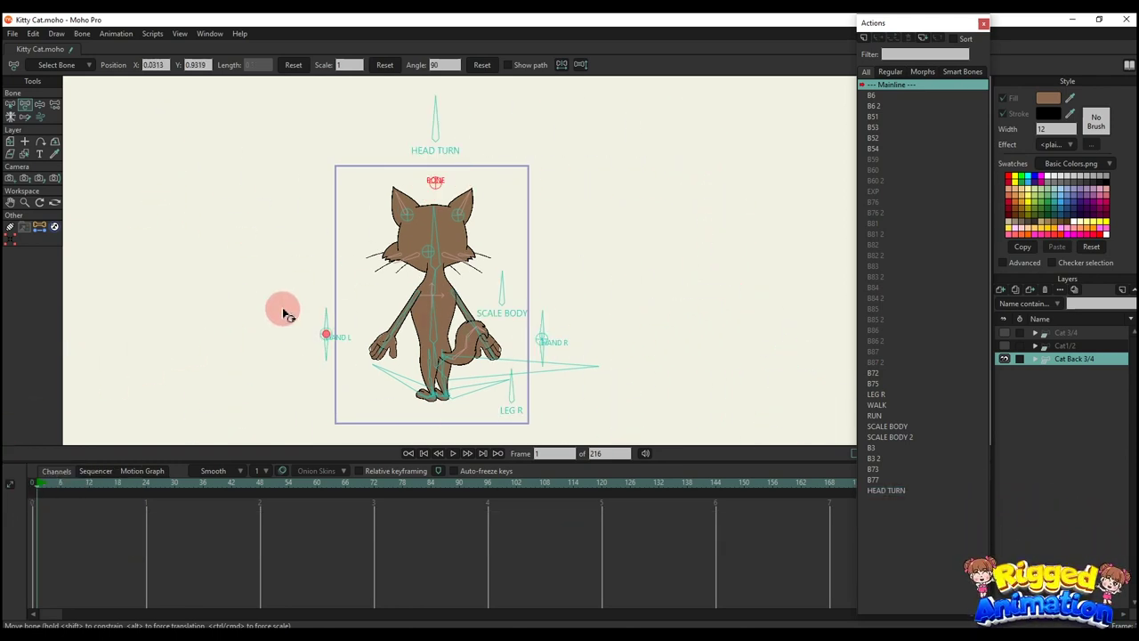
# Try the SCALE BODY control and lean the back-view cat's torso sideways at frame 1, clearing the changes.
pyautogui.moveTo(503, 283); pyautogui.dragTo(552, 256)
pyautogui.moveTo(483, 297)
pyautogui.mouseDown()
pyautogui.moveTo(382, 293)
pyautogui.moveTo(537, 297)
pyautogui.moveTo(401, 281)
pyautogui.moveTo(399, 254)
pyautogui.moveTo(457, 255)
pyautogui.mouseUp()
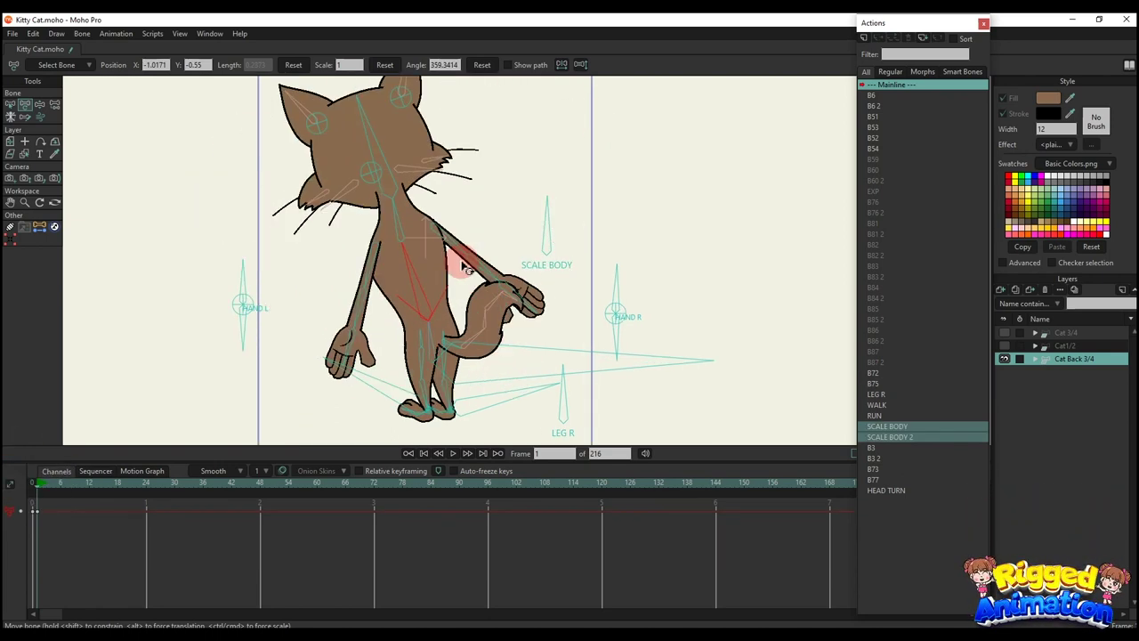
pyautogui.click(145, 539)
pyautogui.click(431, 233)
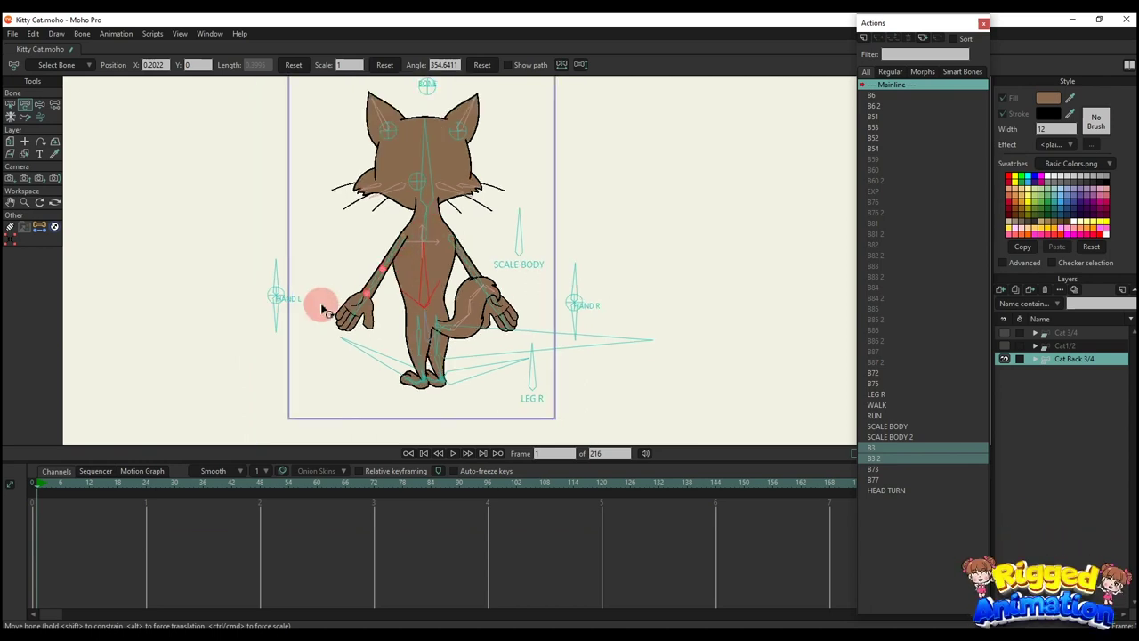
# Try different hand poses at frame 6 by rotating the upper bones of the back view's HAND L and HAND R controls outward.
pyautogui.click(181, 311)
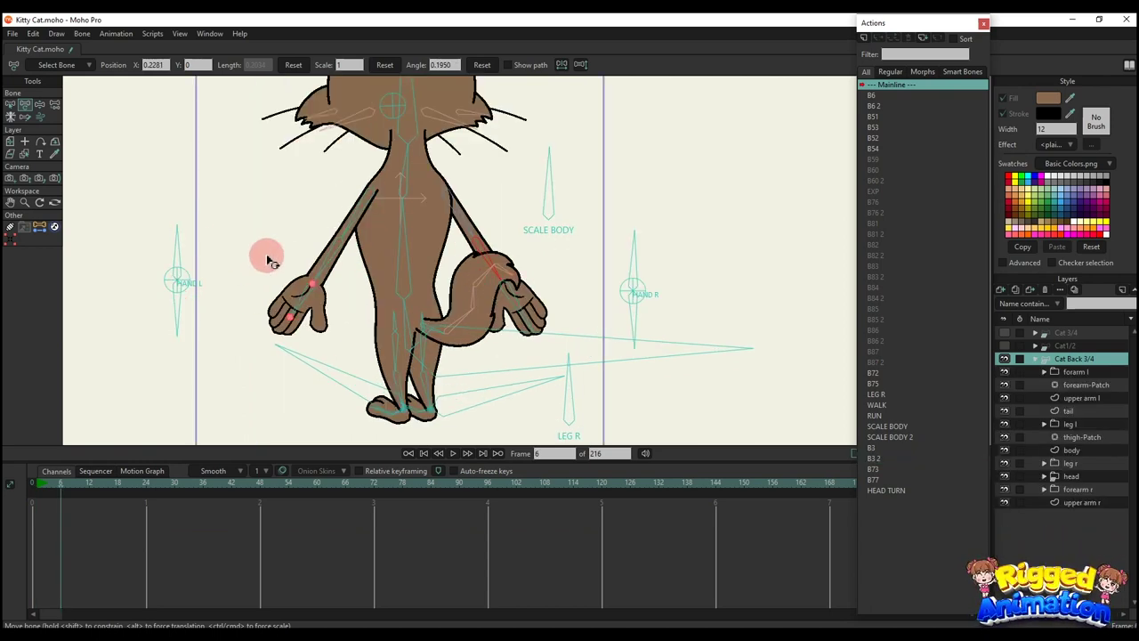
pyautogui.moveTo(138, 272); pyautogui.dragTo(124, 278)
pyautogui.click(649, 209)
pyautogui.moveTo(669, 279); pyautogui.dragTo(547, 303)
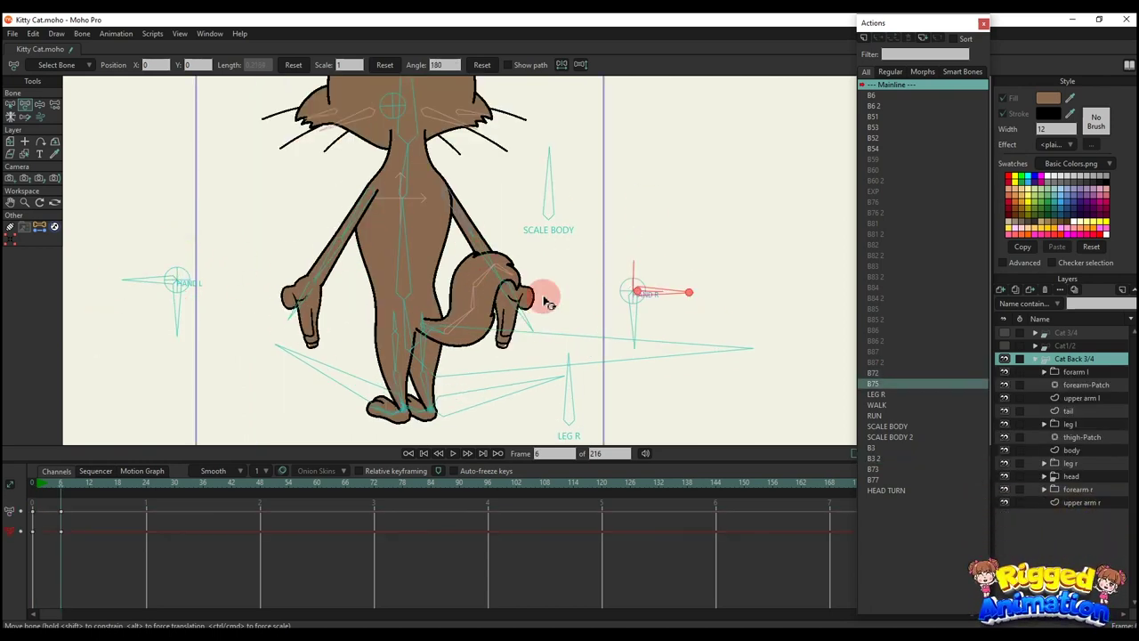
# Try the lower bones of the HAND L and HAND R controls at frame 6, rotating HAND R's to about 242 degrees.
pyautogui.moveTo(274, 292); pyautogui.dragTo(182, 334)
pyautogui.click(577, 279)
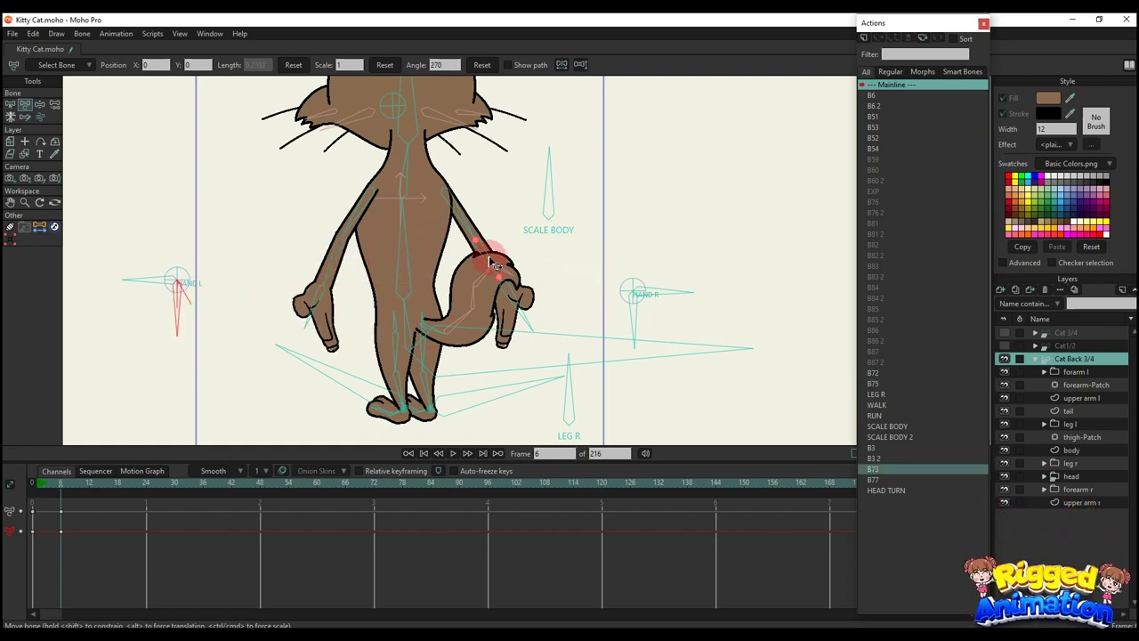
pyautogui.moveTo(492, 264); pyautogui.dragTo(530, 295)
pyautogui.click(652, 311)
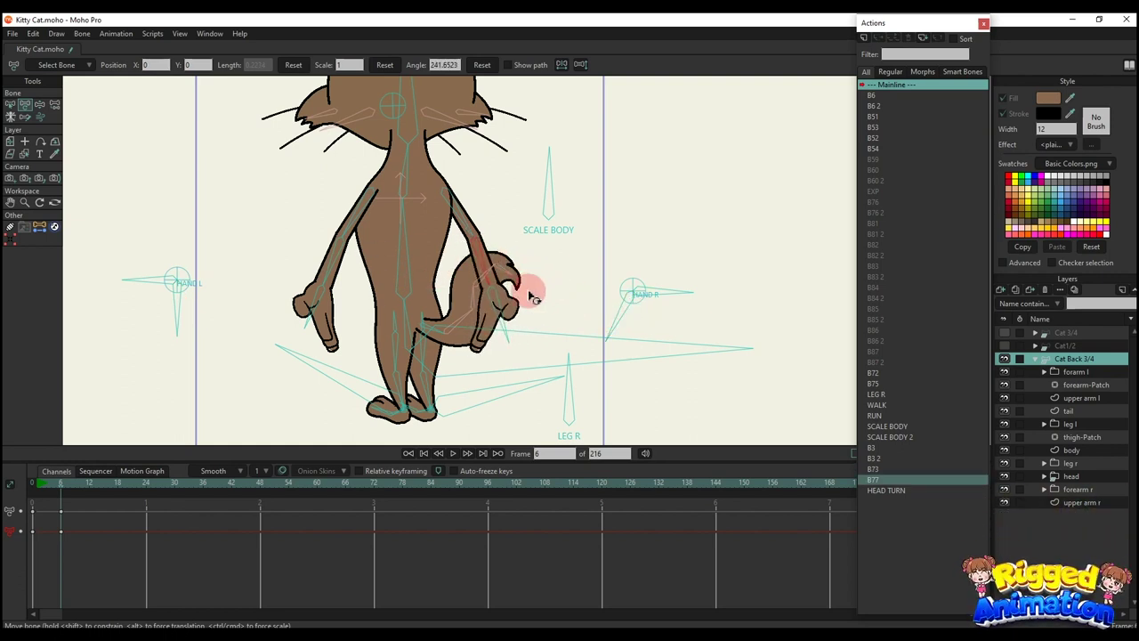
# Try rotating the LEG R control at frame 6 and delete the back view's test keyframes.
pyautogui.scroll(-3, 530, 296)
pyautogui.click(408, 410)
pyautogui.moveTo(553, 366); pyautogui.dragTo(676, 334)
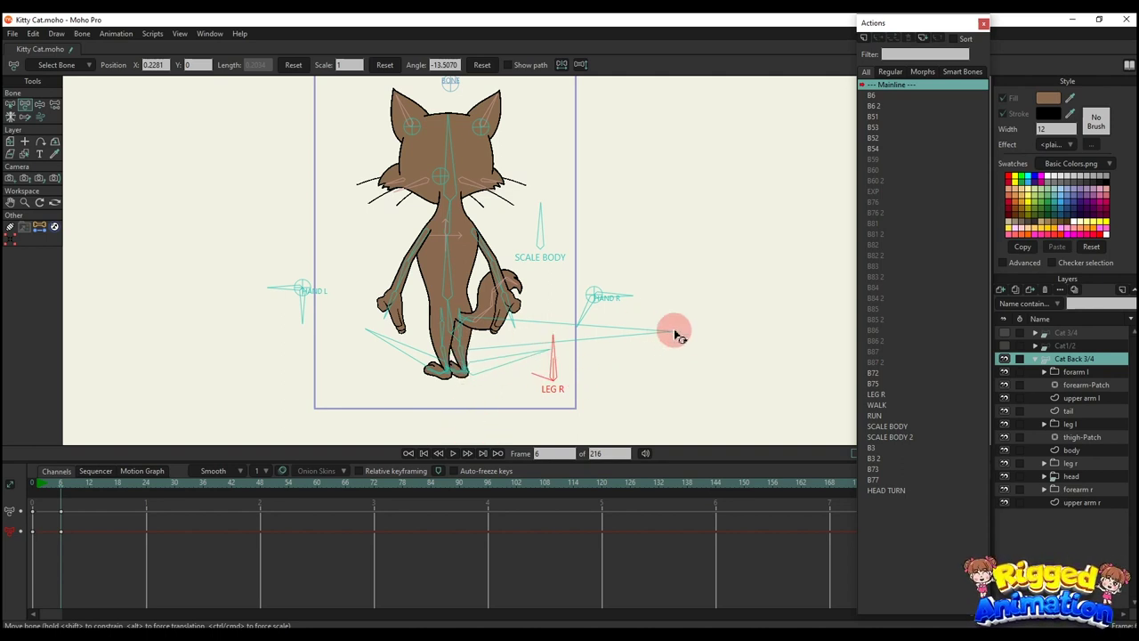
pyautogui.press('Delete')
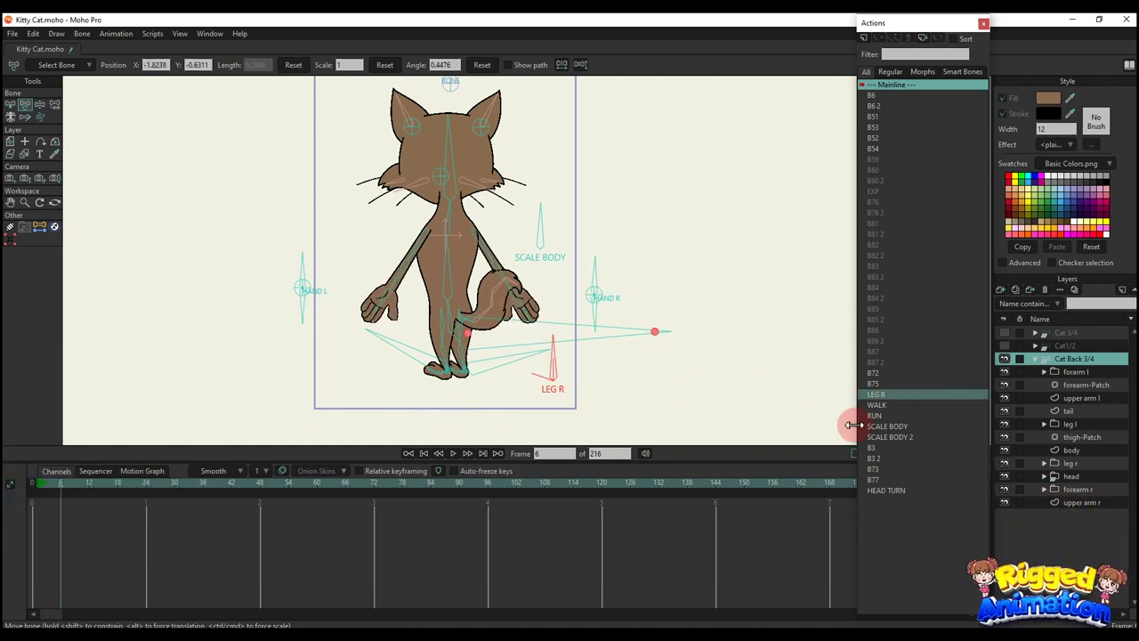
# Insert the WALK action at frame 6 on the Cat Back 3/4 layer and play the animation.
pyautogui.click(877, 407)
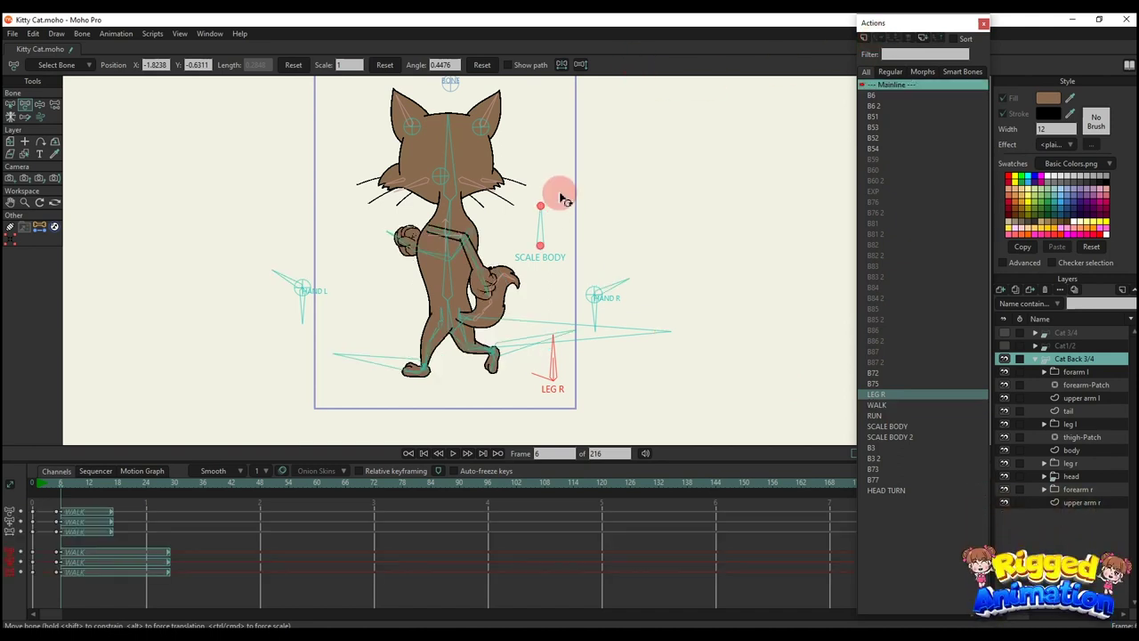
pyautogui.moveTo(559, 190); pyautogui.dragTo(551, 218)
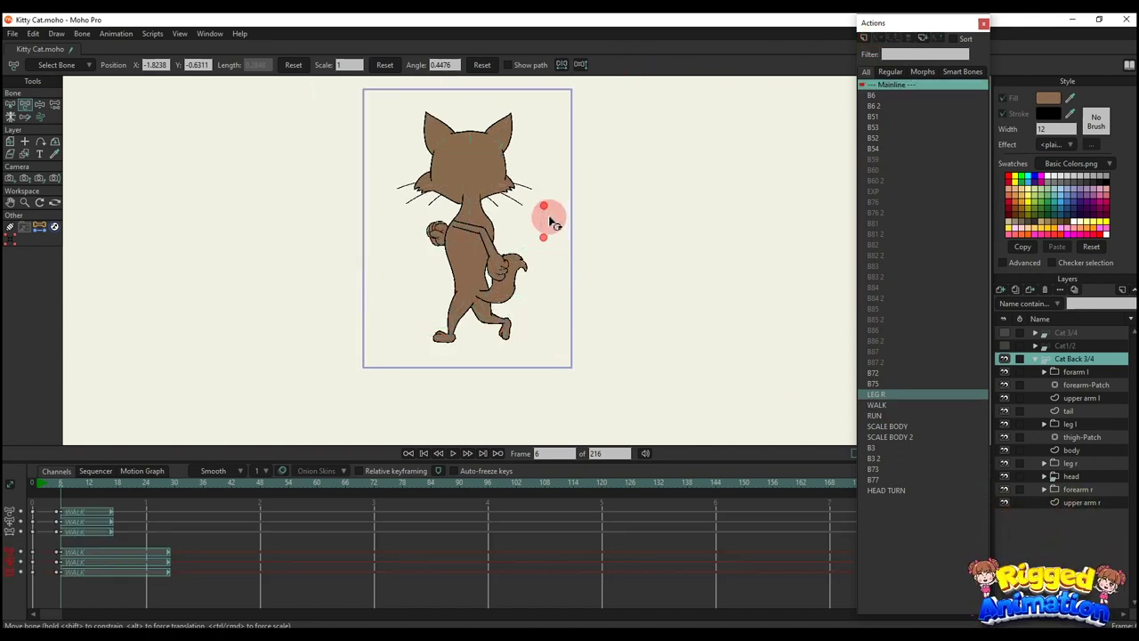
pyautogui.scroll(2, 551, 222)
pyautogui.hotkey('ctrl', 'space')
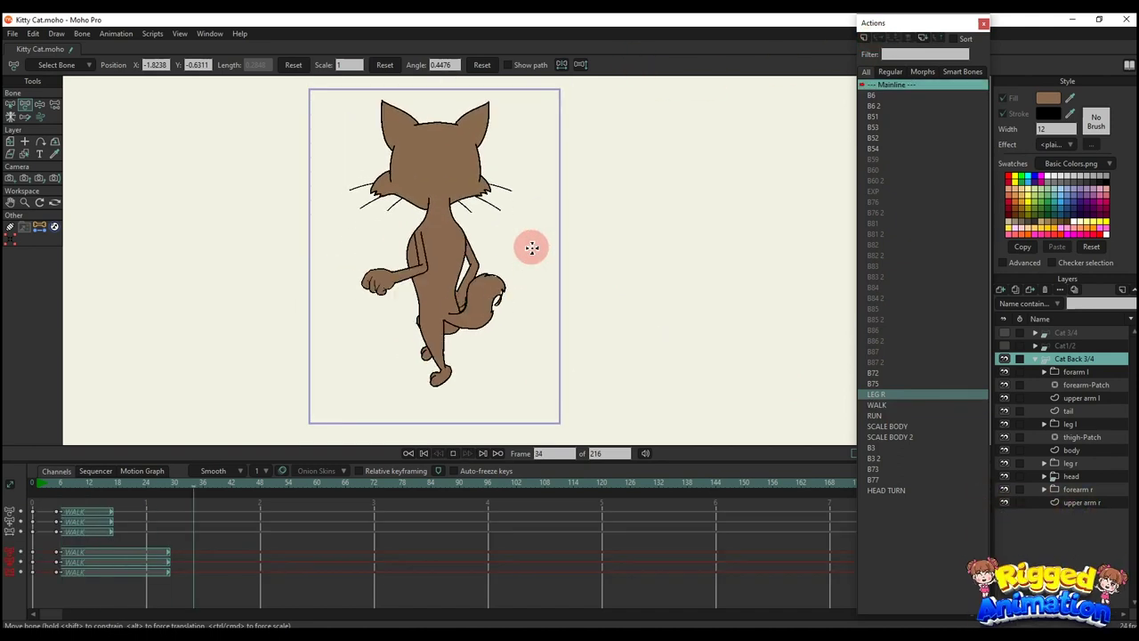
pyautogui.scroll(-1, 531, 248)
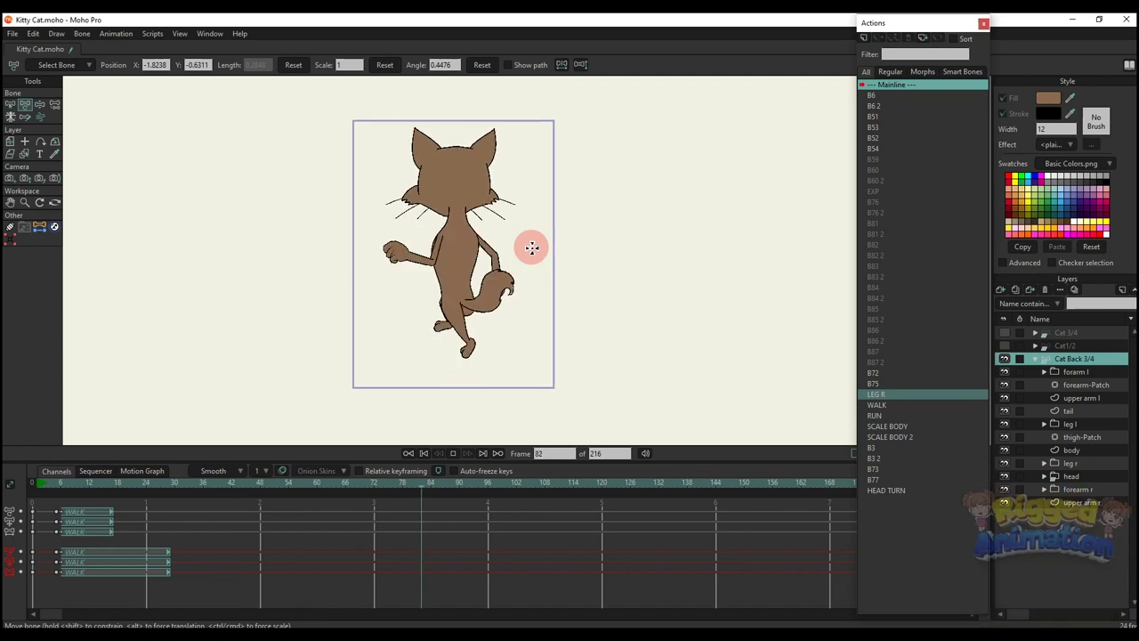
# Insert the RUN action at frame 108 on the Cat Back 3/4 layer and play it back.
pyautogui.hotkey('ctrl', 'space')
pyautogui.click(877, 415)
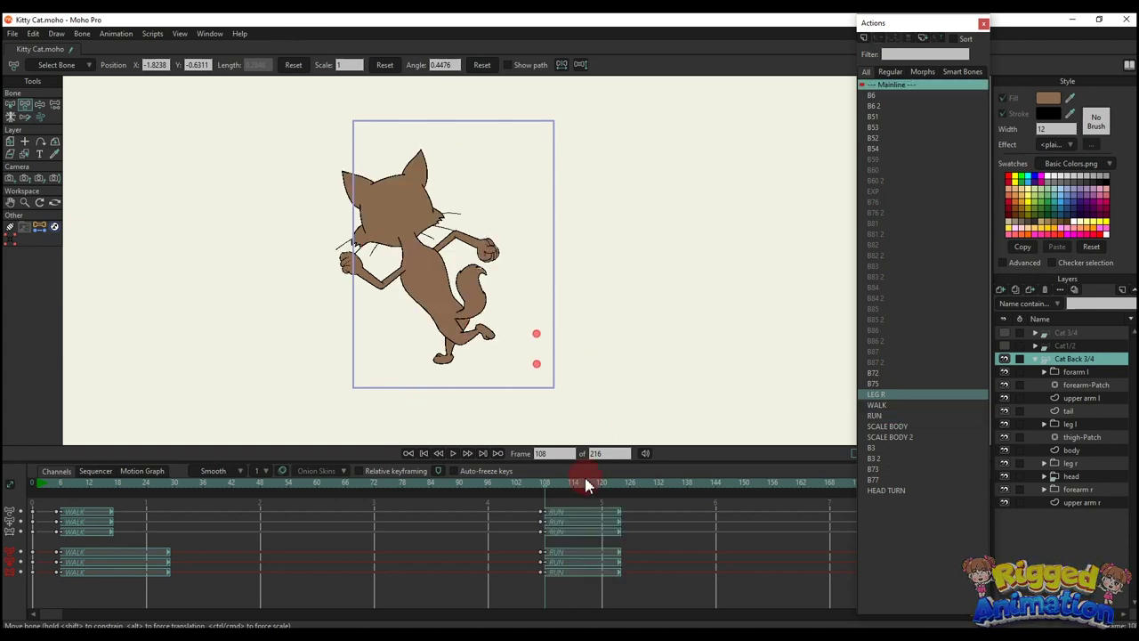
pyautogui.hotkey('ctrl', 'space')
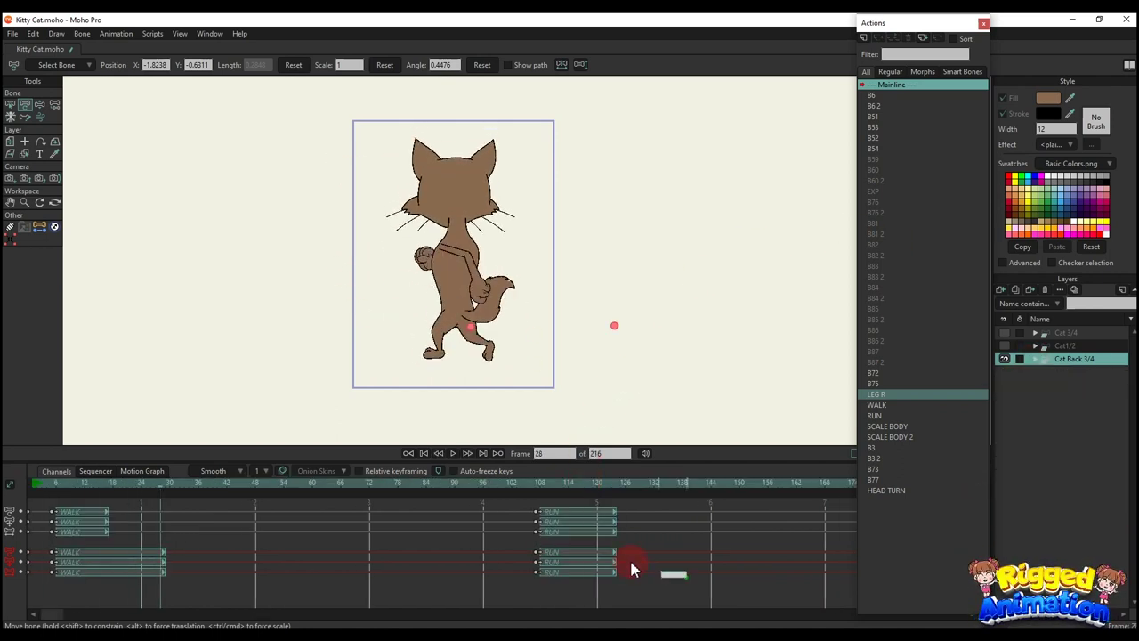
# Clear the back view's WALK and RUN keyframes, return to frame 0 and turn on the Cat 3/4 layer's visibility.
pyautogui.click(38, 481)
pyautogui.click(6, 485)
pyautogui.click(116, 424)
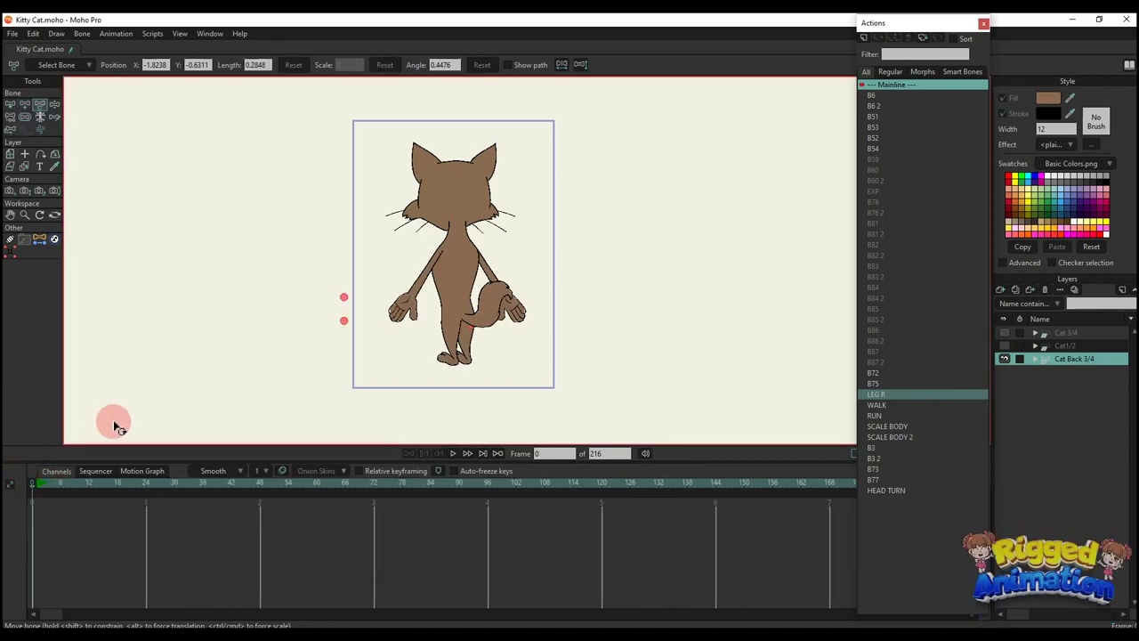
pyautogui.click(183, 406)
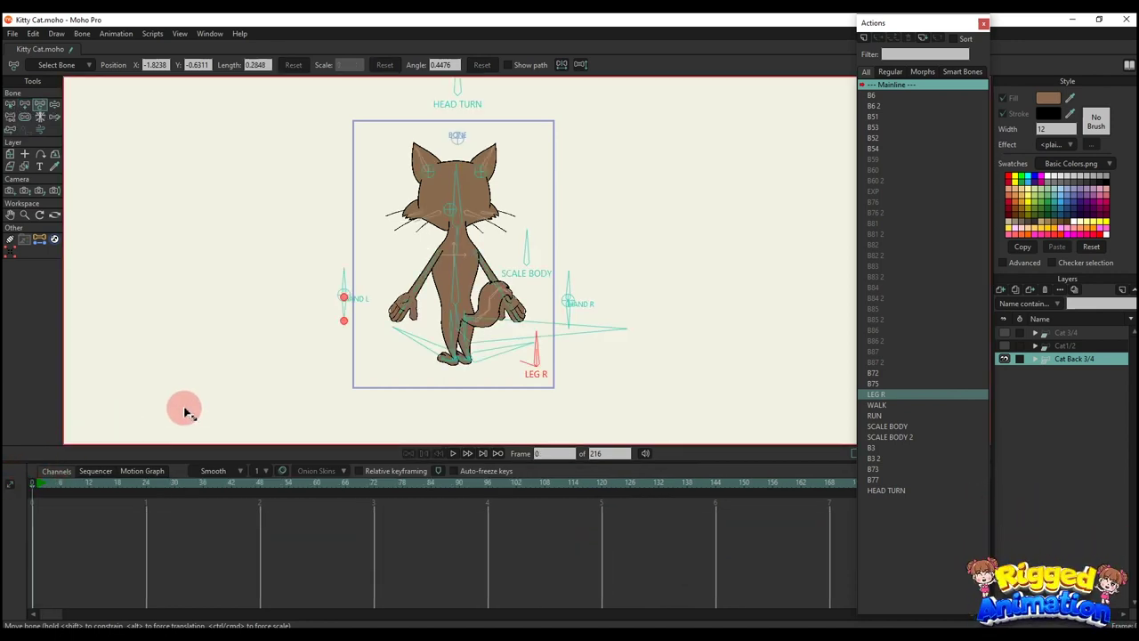
pyautogui.click(1004, 333)
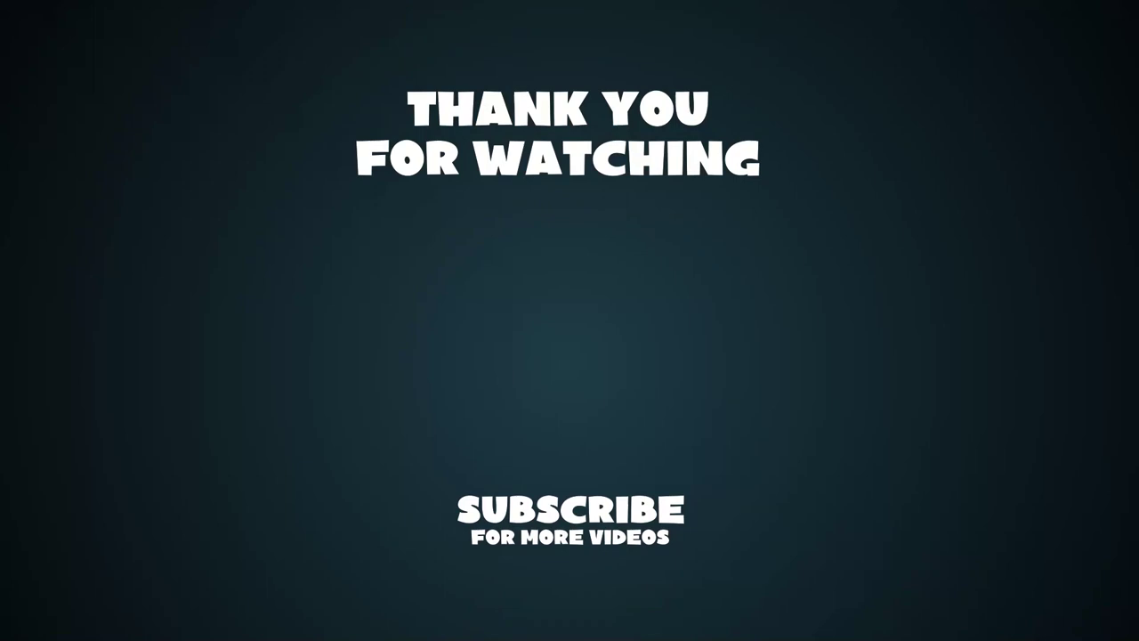